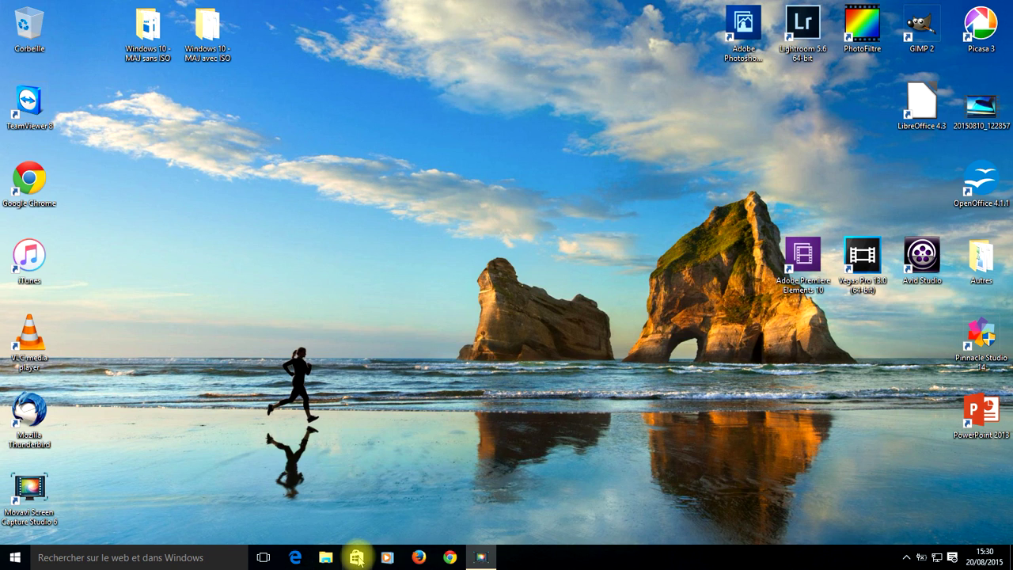
- Open the Windows Store from the list of all installed applications and maximize its window
click(15, 560)
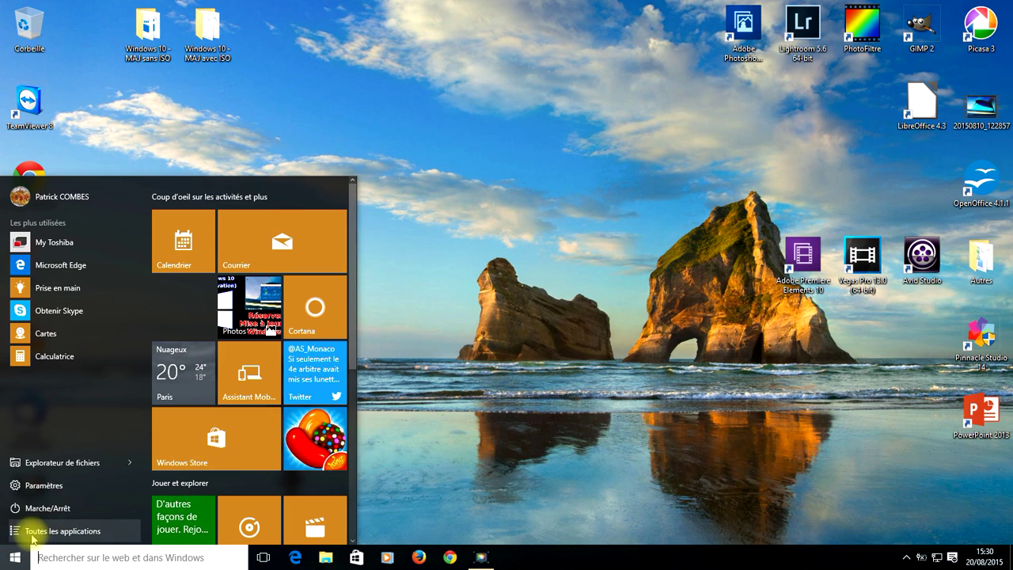
click(62, 531)
scroll(95, 405, down, 20)
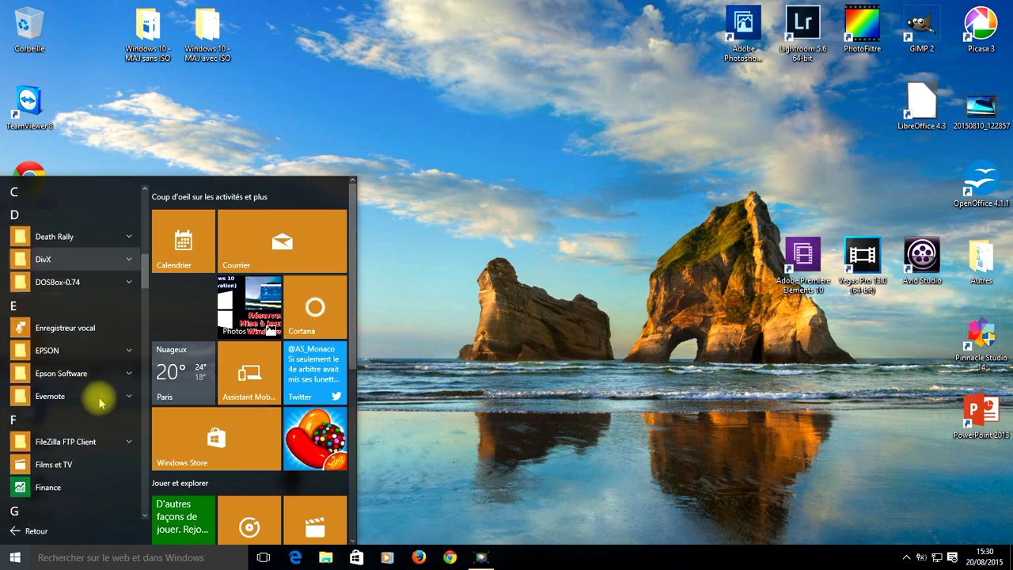
scroll(104, 393, down, 3)
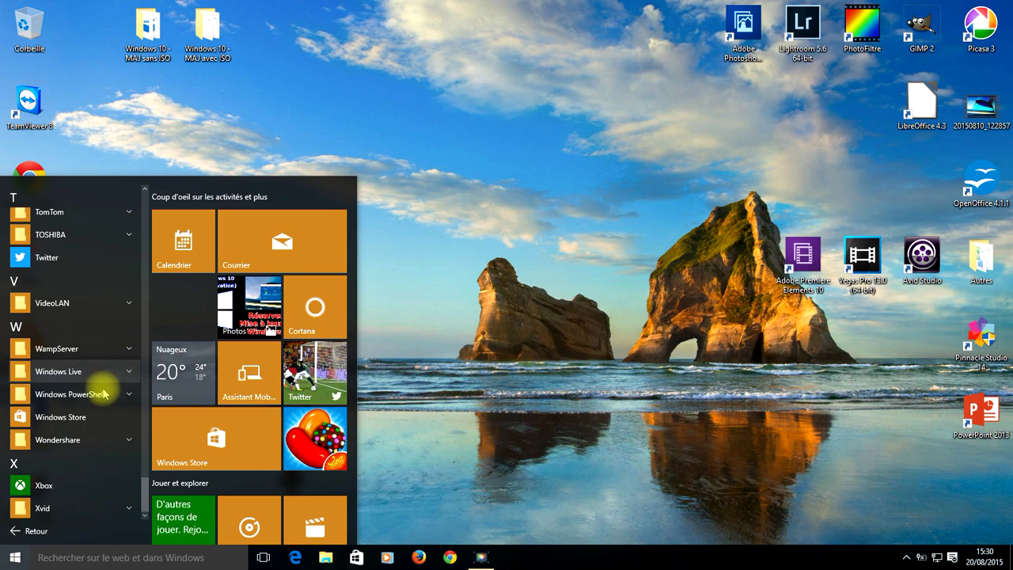
click(60, 419)
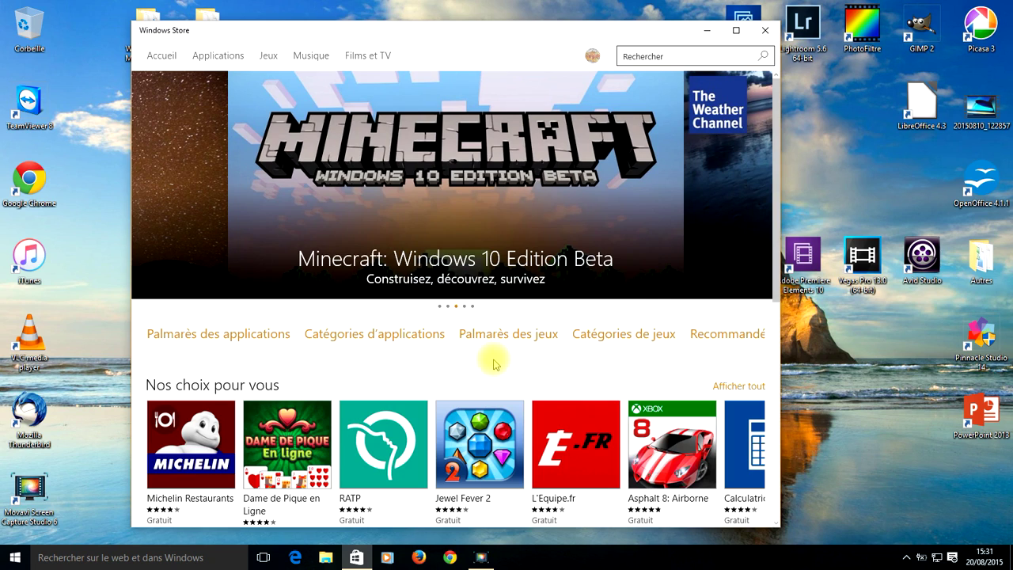
click(737, 32)
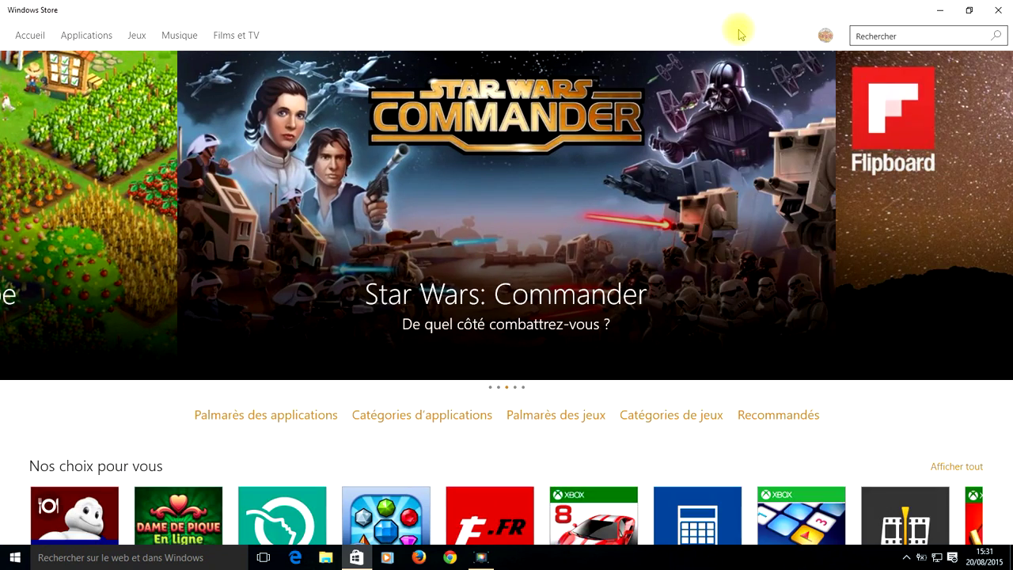
- Look through the store home page's sections, from the recommended picks to the collections
scroll(672, 356, down, 3)
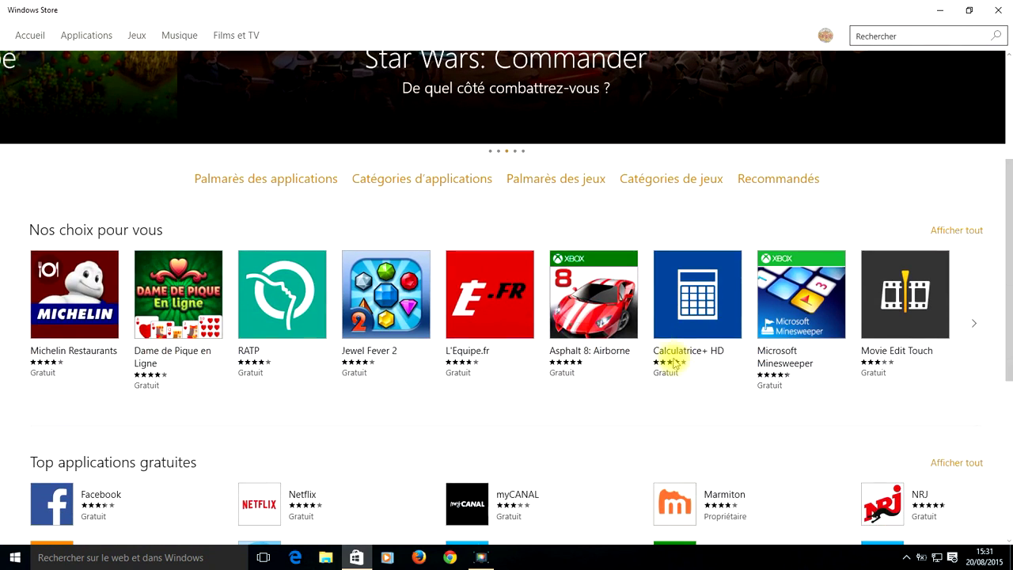
scroll(606, 348, down, 6)
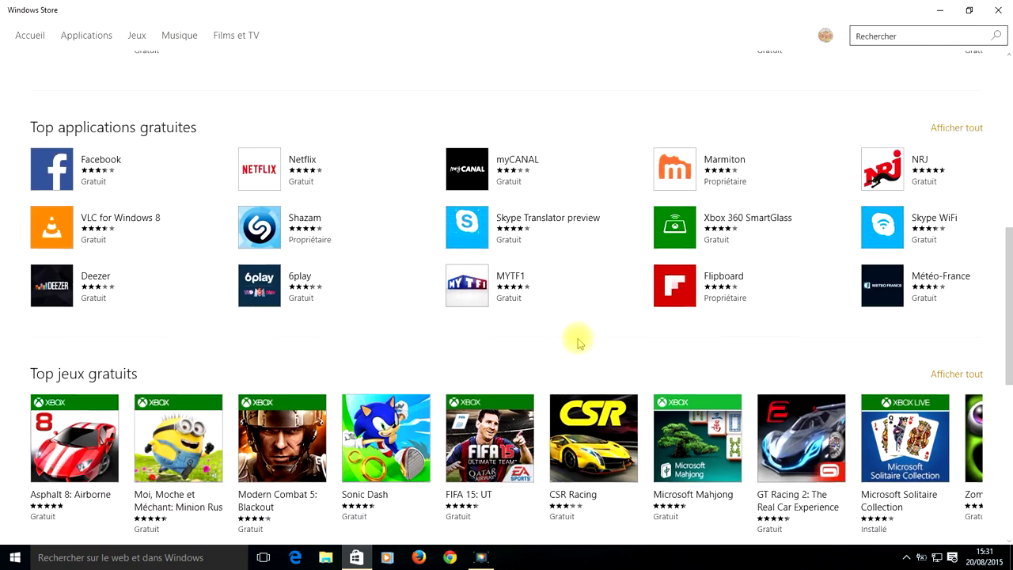
scroll(642, 288, down, 5)
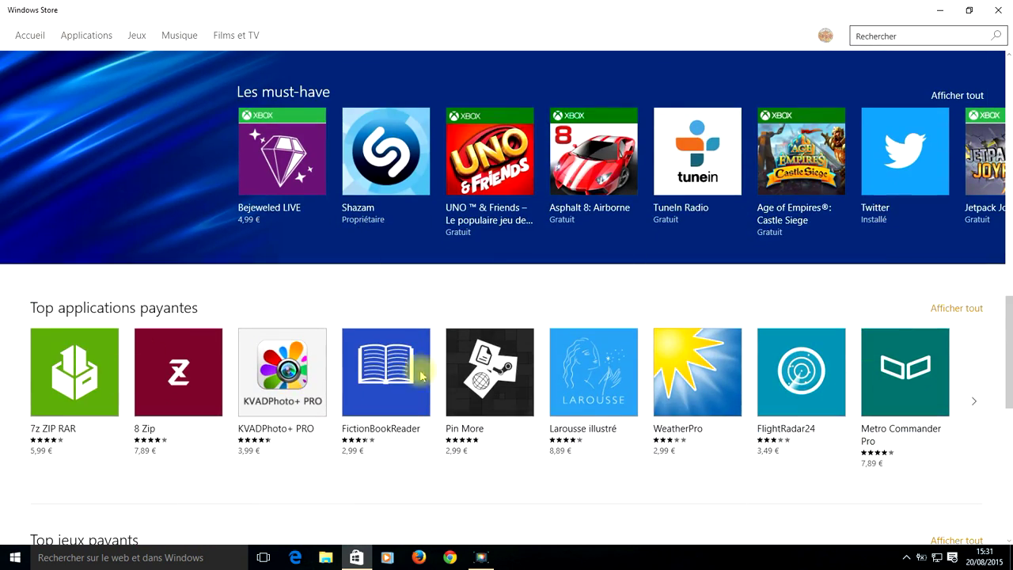
scroll(851, 370, down, 1)
scroll(791, 361, down, 4)
scroll(364, 372, down, 3)
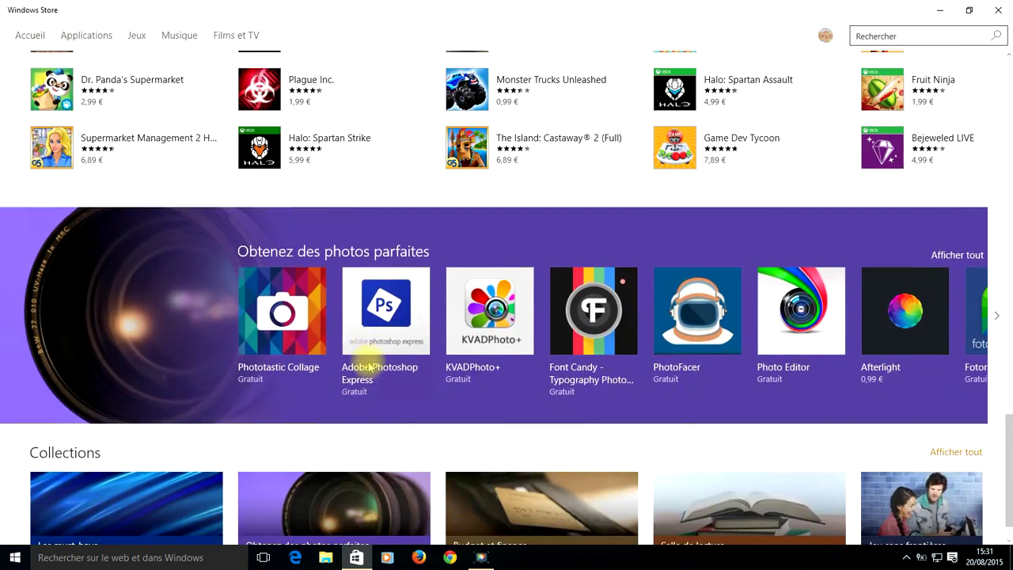
scroll(375, 368, up, 15)
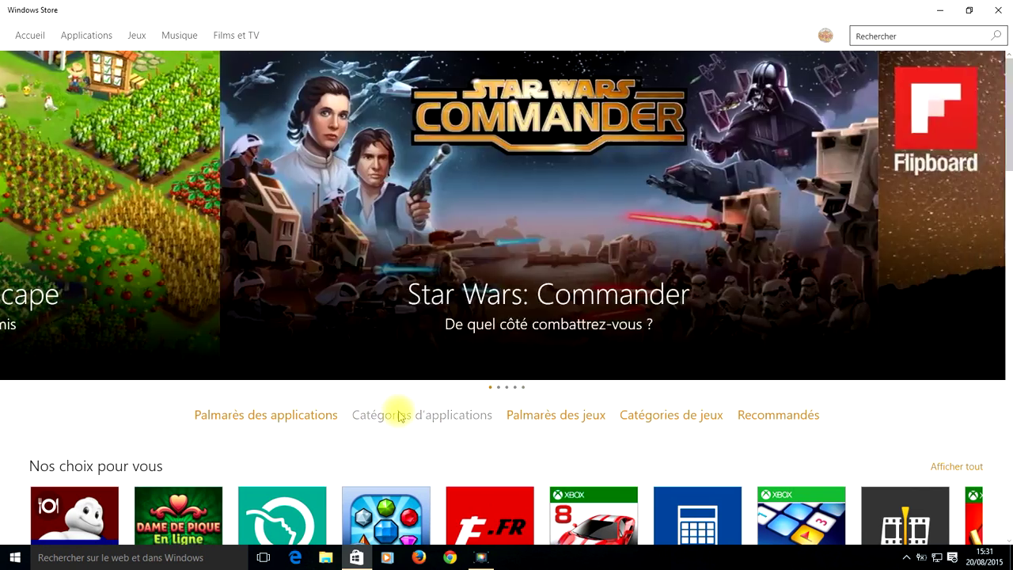
- Open the application categories and filter the apps by the Éducation category
click(395, 414)
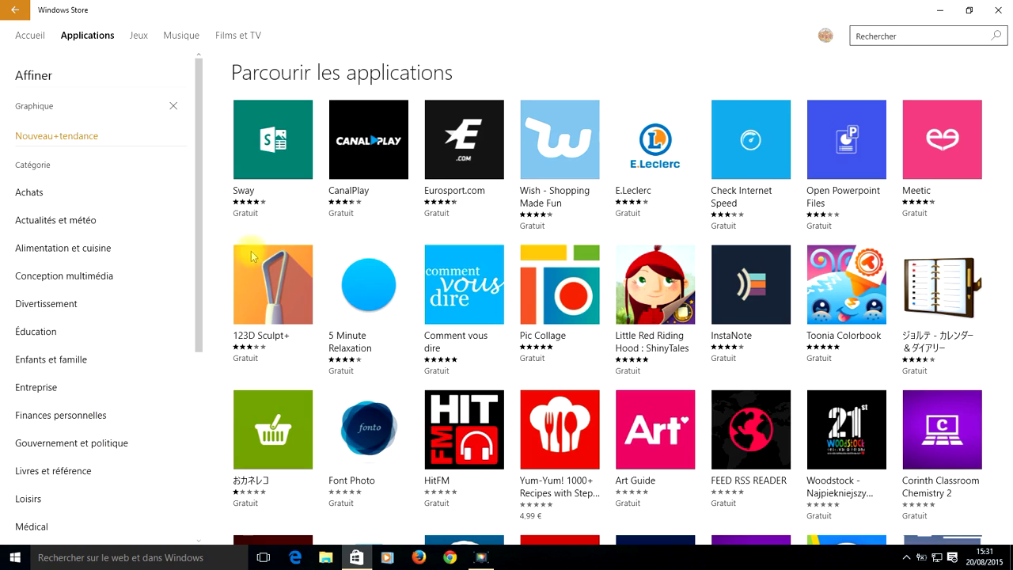
scroll(585, 311, down, 5)
scroll(621, 364, up, 5)
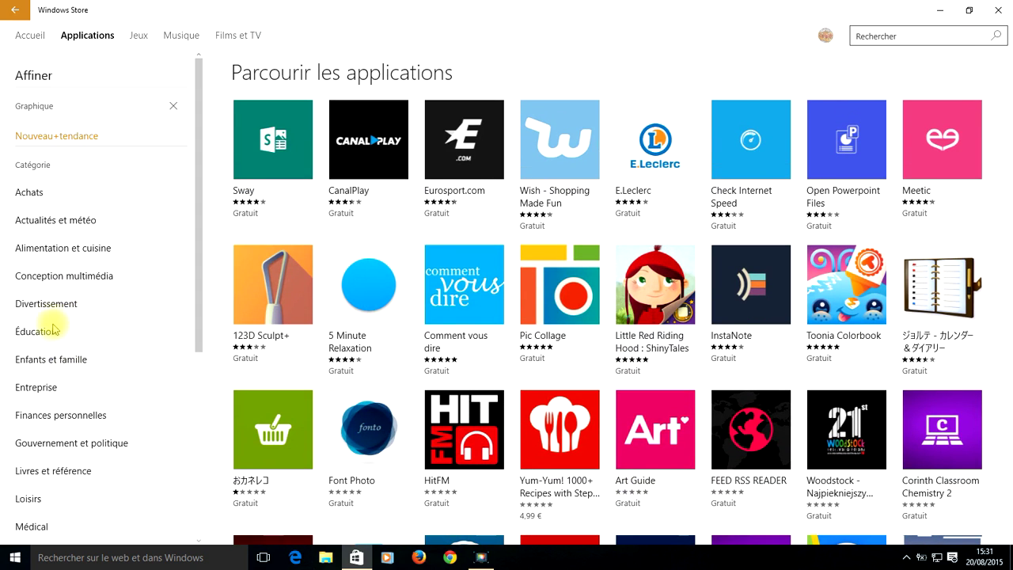
click(55, 336)
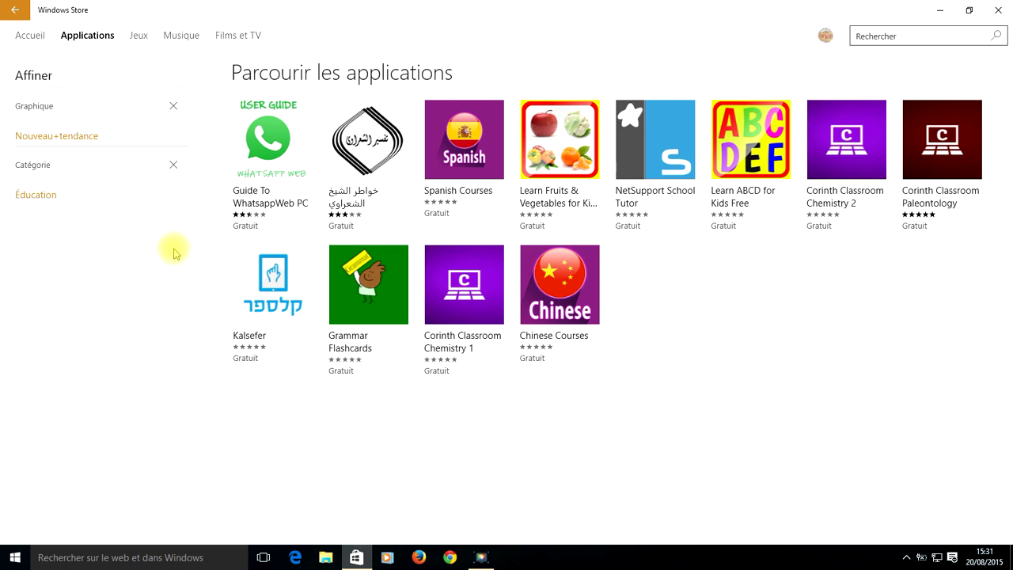
- Clear the Éducation category filter and look through the full list of application categories
click(174, 166)
scroll(135, 249, down, 5)
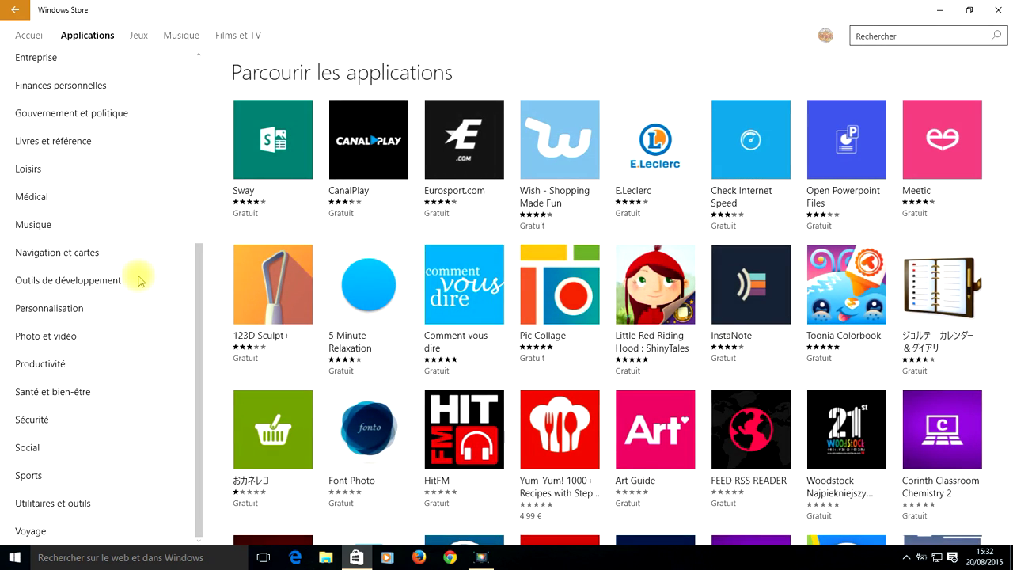
scroll(139, 281, up, 5)
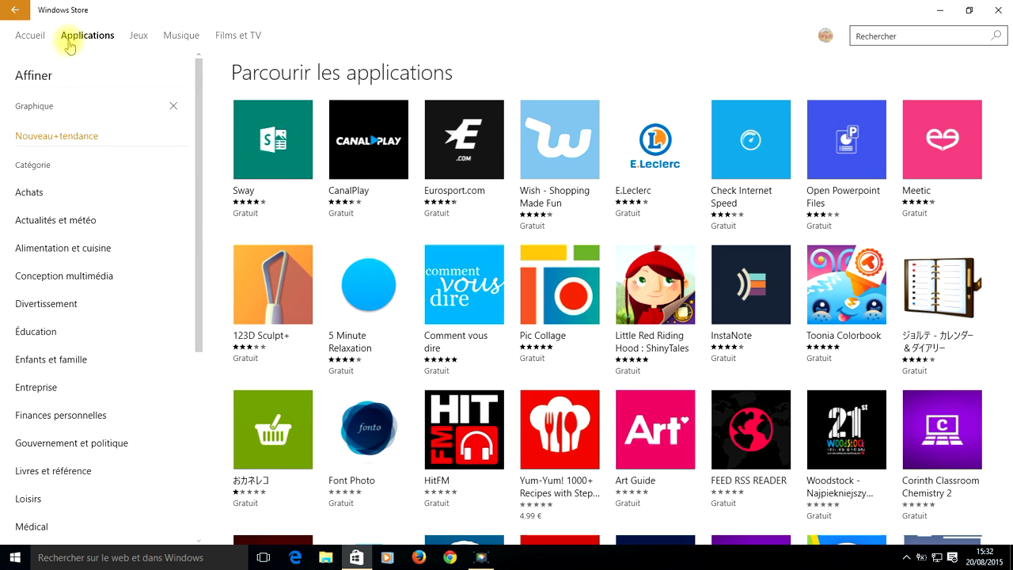
- Go back from the application categories to the store's Accueil page and glance over it
click(21, 11)
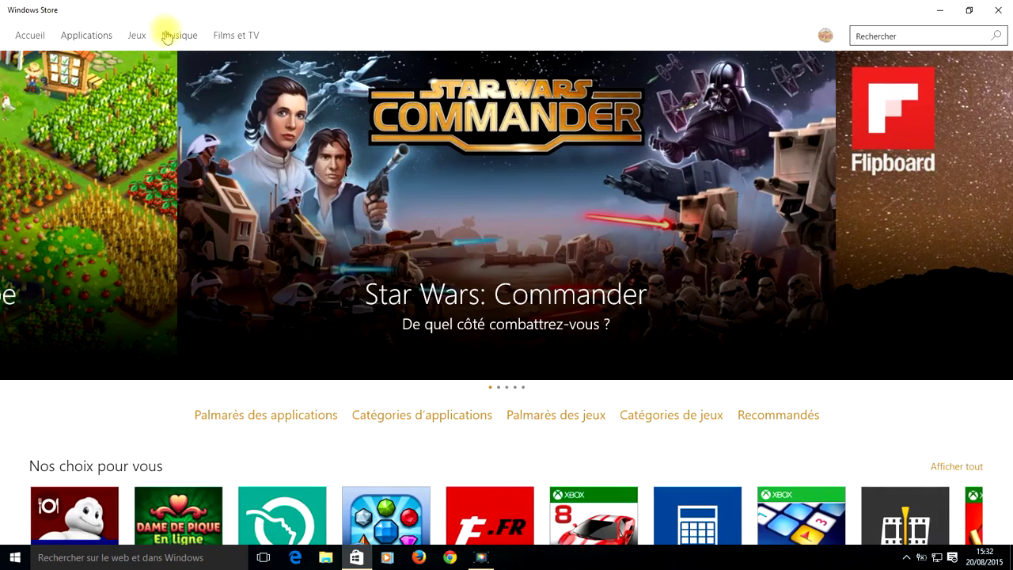
scroll(467, 318, down, 3)
scroll(507, 301, up, 3)
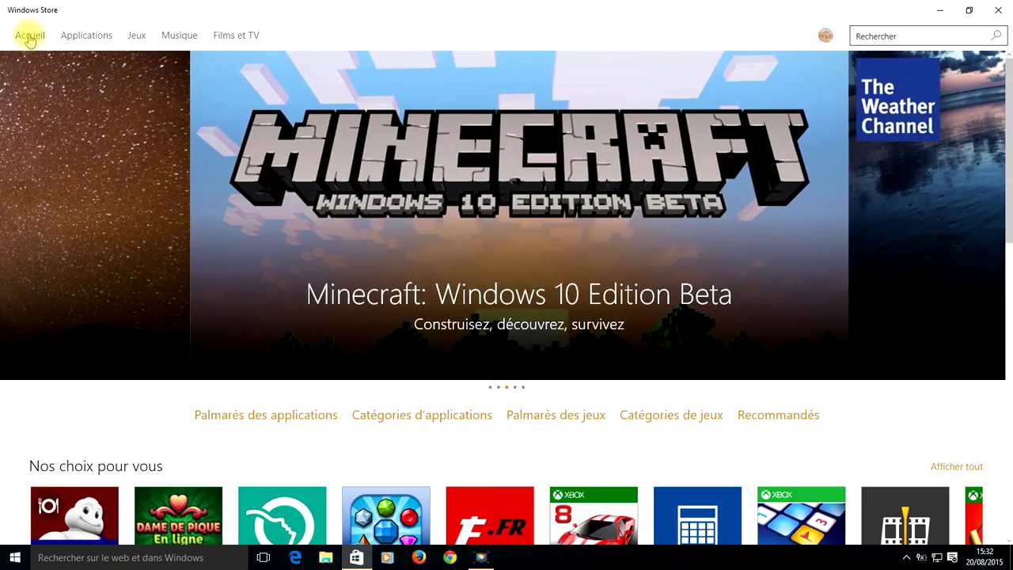
click(29, 36)
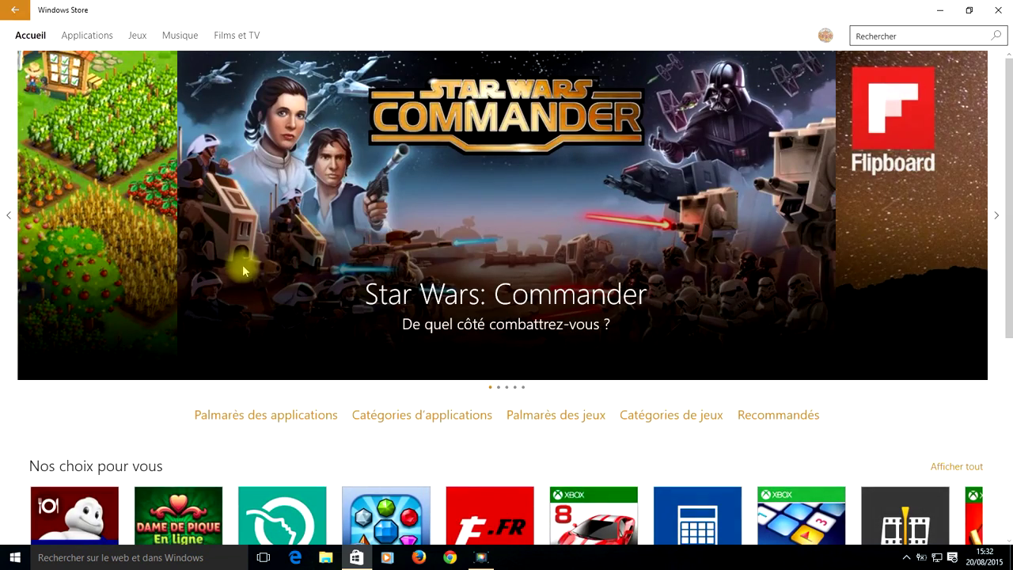
- Open the Applications section of the store and look over the apps it offers
click(89, 35)
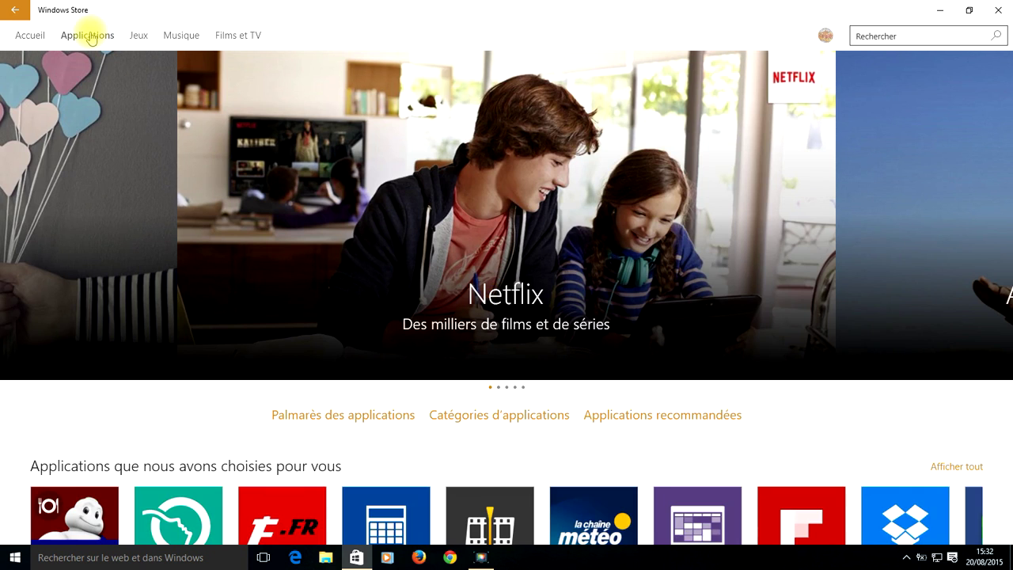
scroll(306, 310, down, 5)
scroll(293, 261, up, 5)
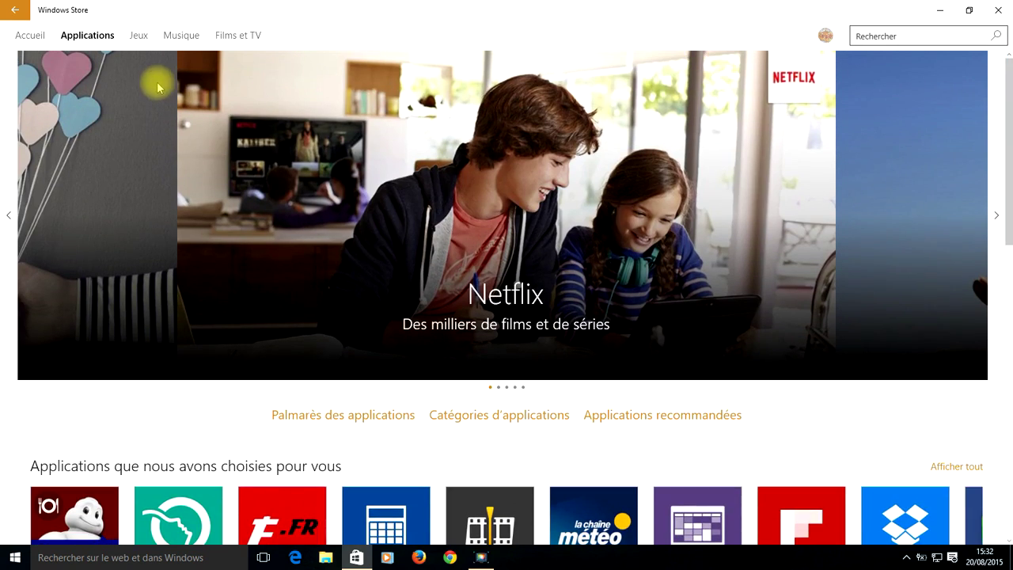
- Open the Jeux section and look over the recommended and top free games
click(139, 40)
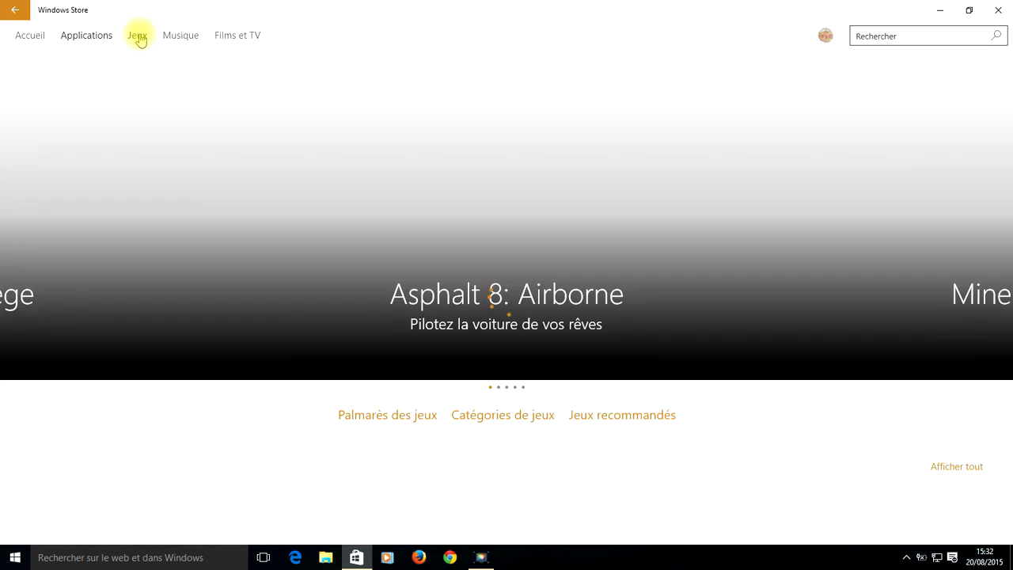
scroll(559, 391, down, 2)
scroll(563, 384, down, 6)
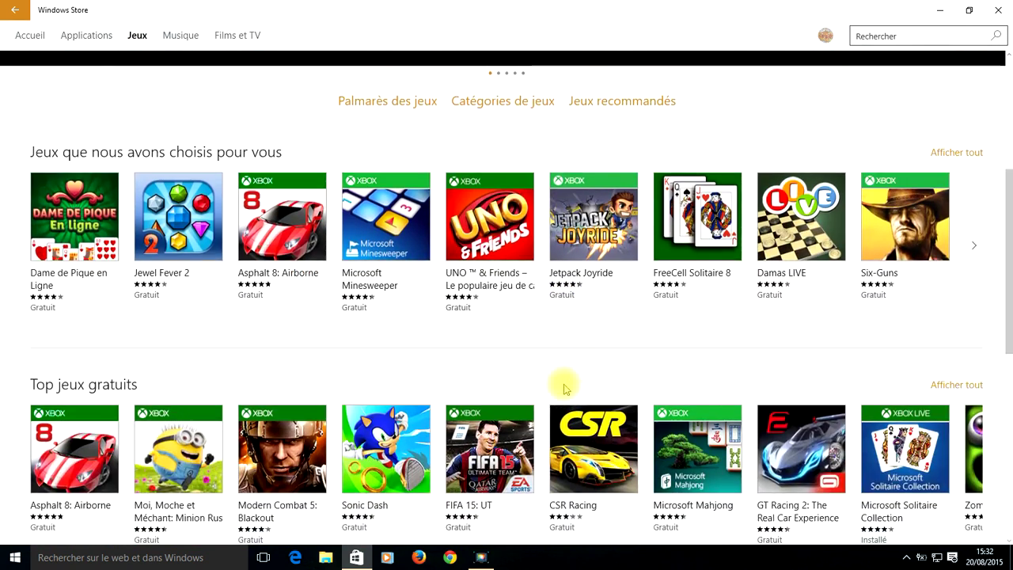
scroll(562, 385, up, 8)
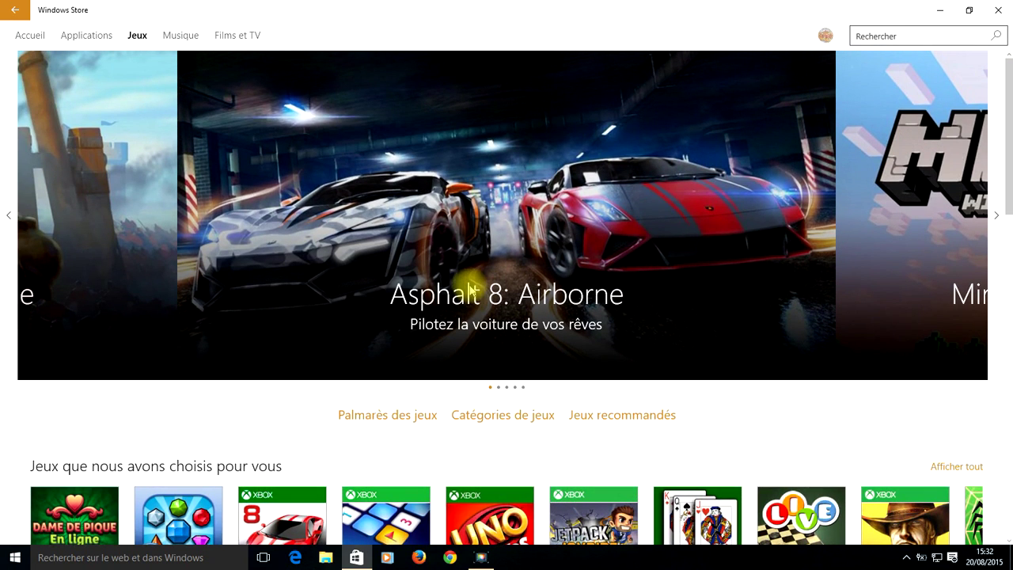
- Open the Musique section and examine its new releases, best-selling tracks, popular albums, artists and genres
click(182, 40)
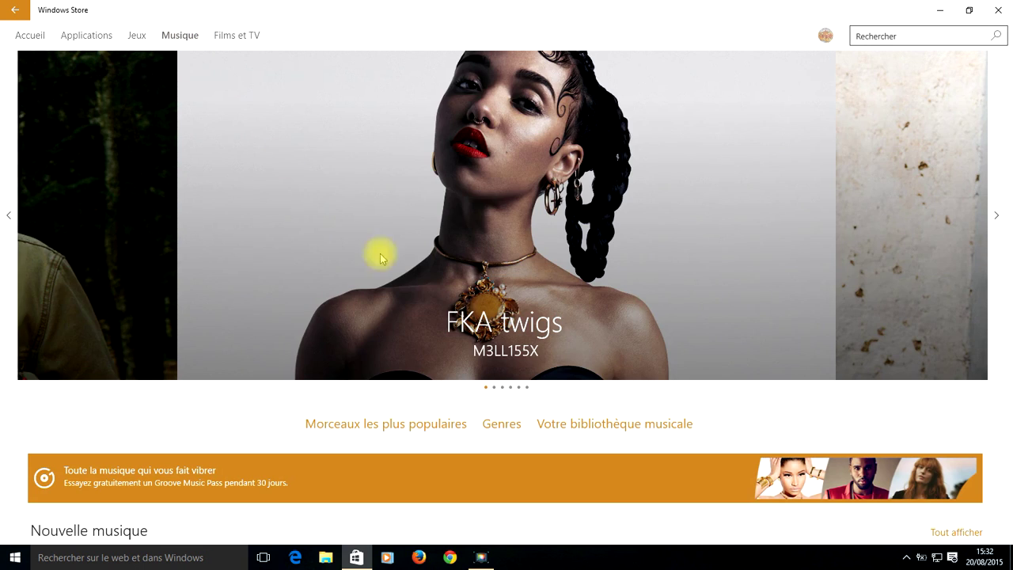
scroll(421, 298, down, 2)
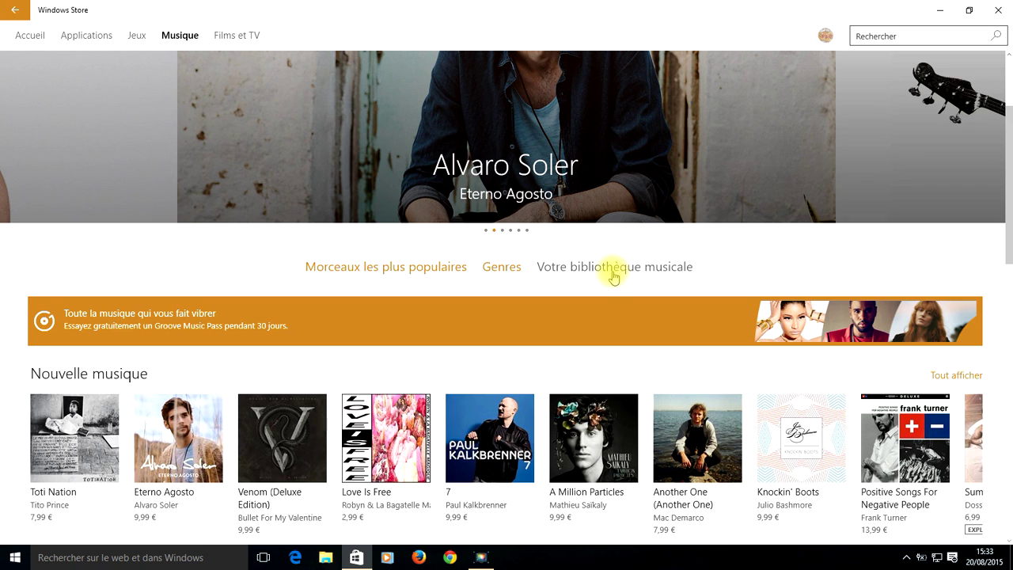
scroll(614, 275, down, 5)
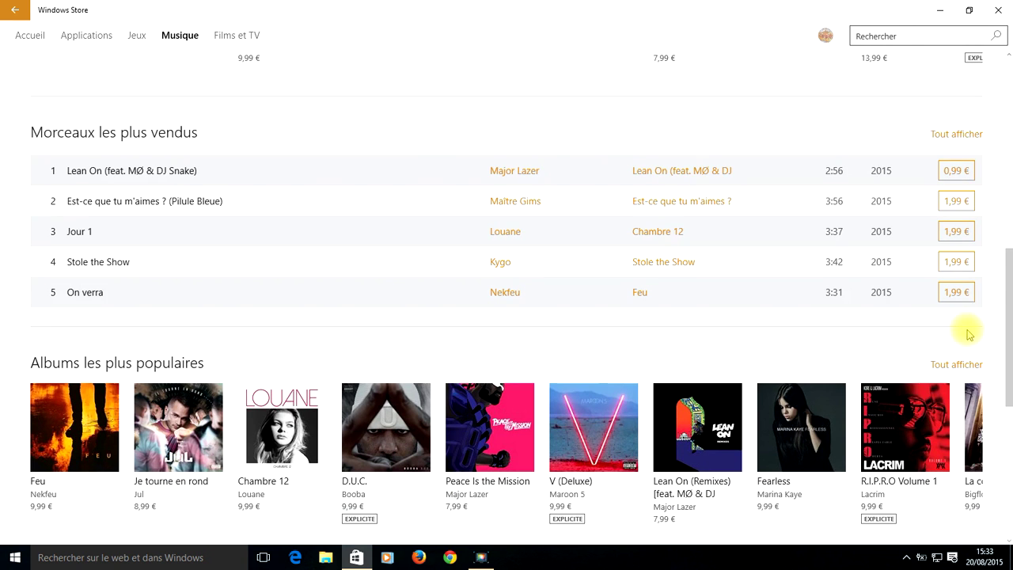
scroll(959, 332, down, 5)
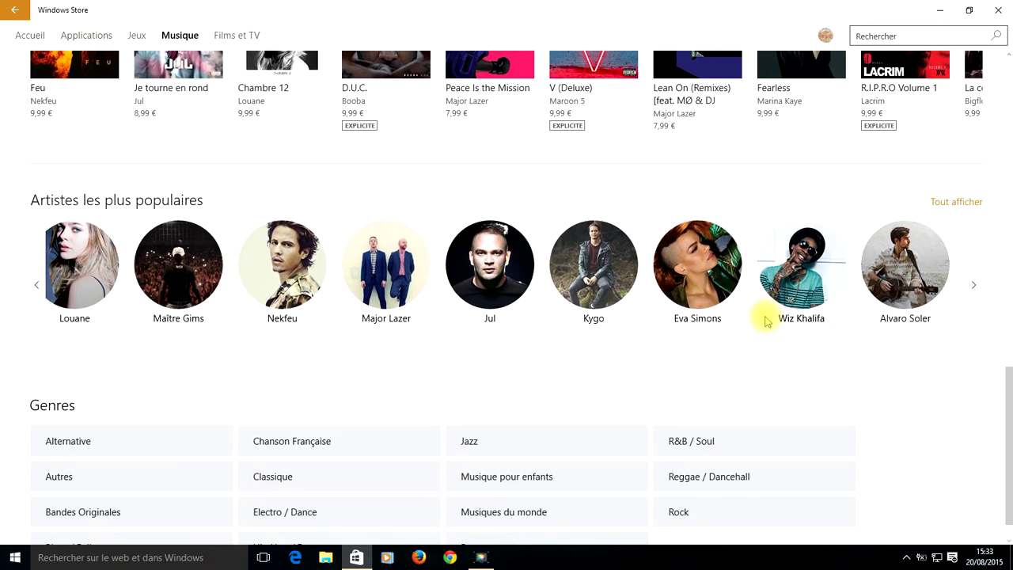
scroll(766, 320, up, 10)
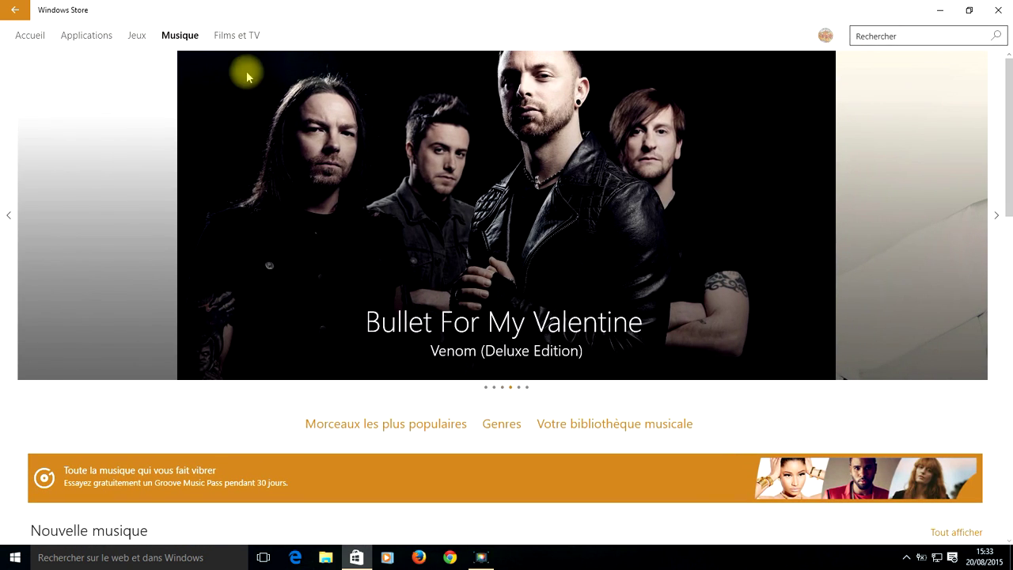
- Open Fast & Furious 7 from the best-selling films in the Films et TV section and display its full synopsis
click(246, 37)
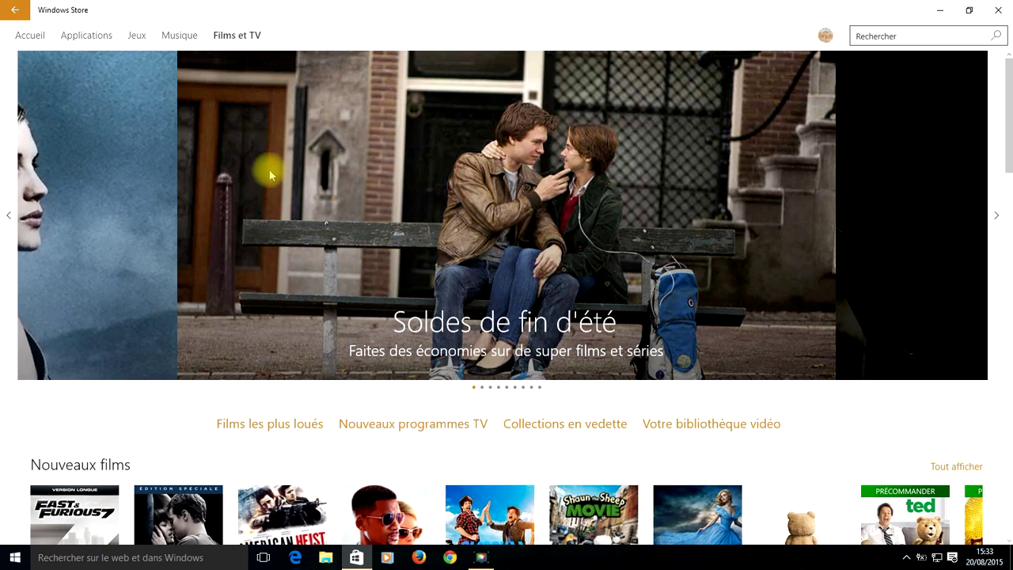
scroll(267, 170, down, 2)
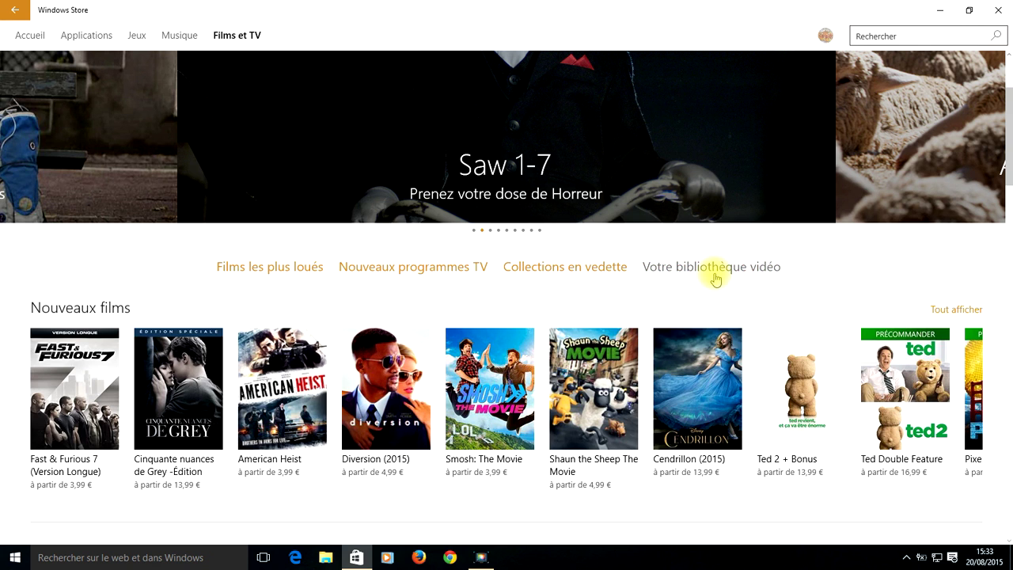
scroll(715, 277, down, 2)
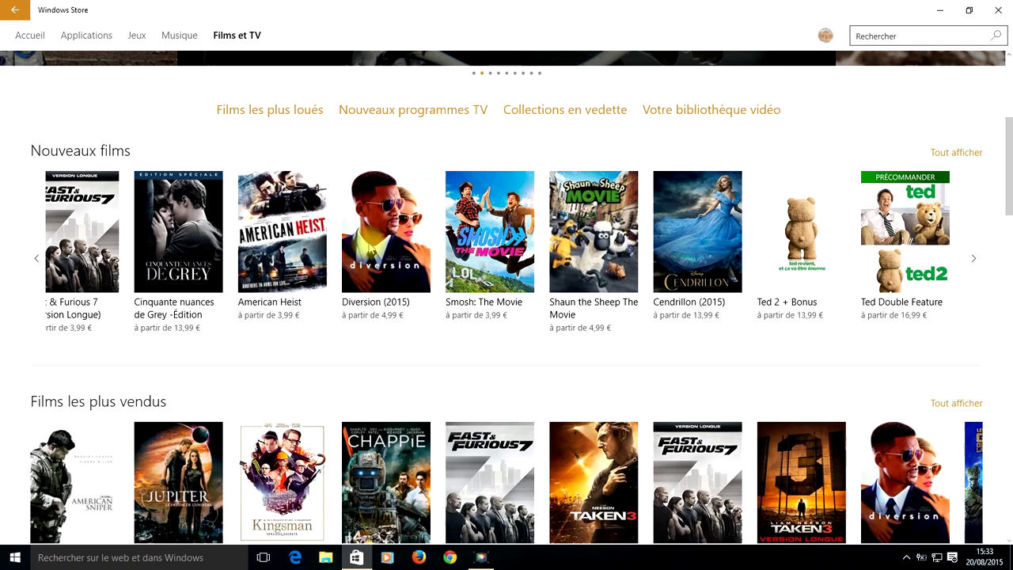
scroll(477, 286, down, 1)
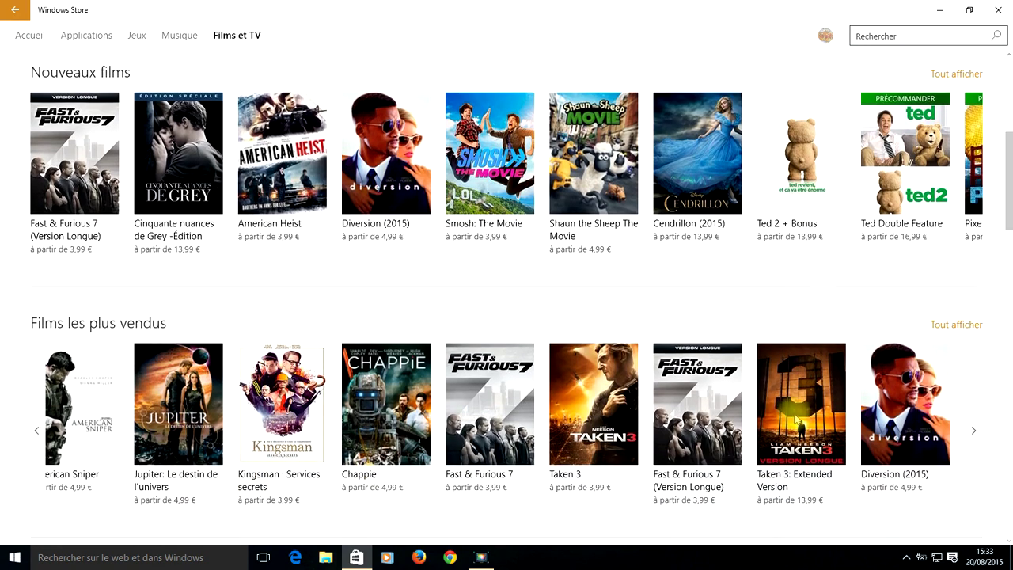
scroll(555, 396, down, 1)
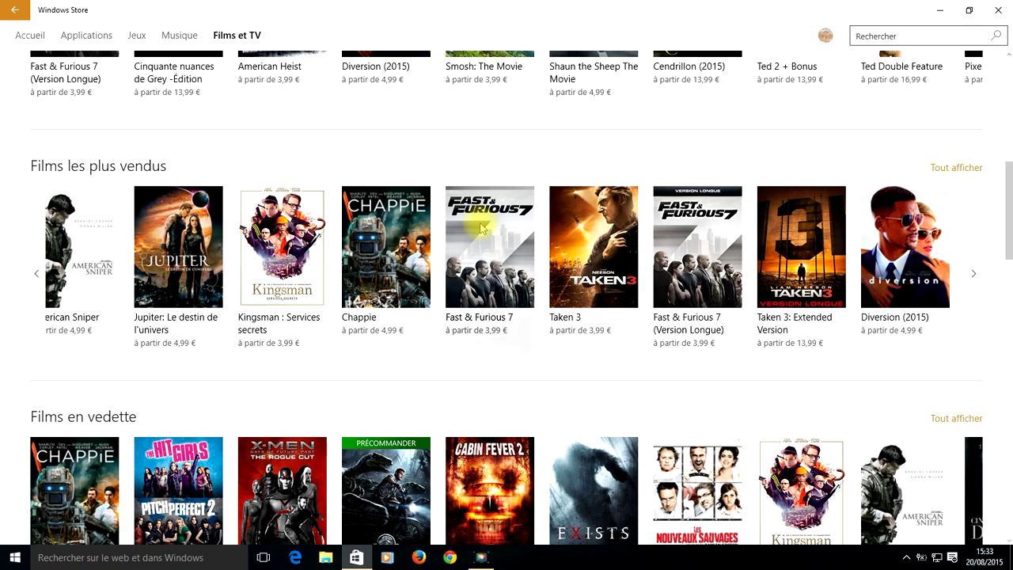
click(482, 229)
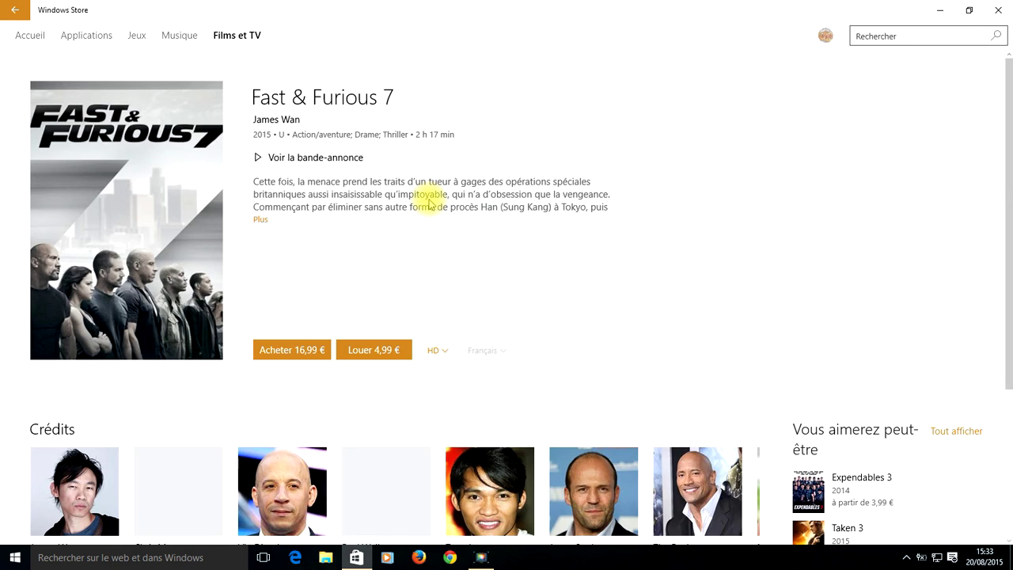
click(263, 227)
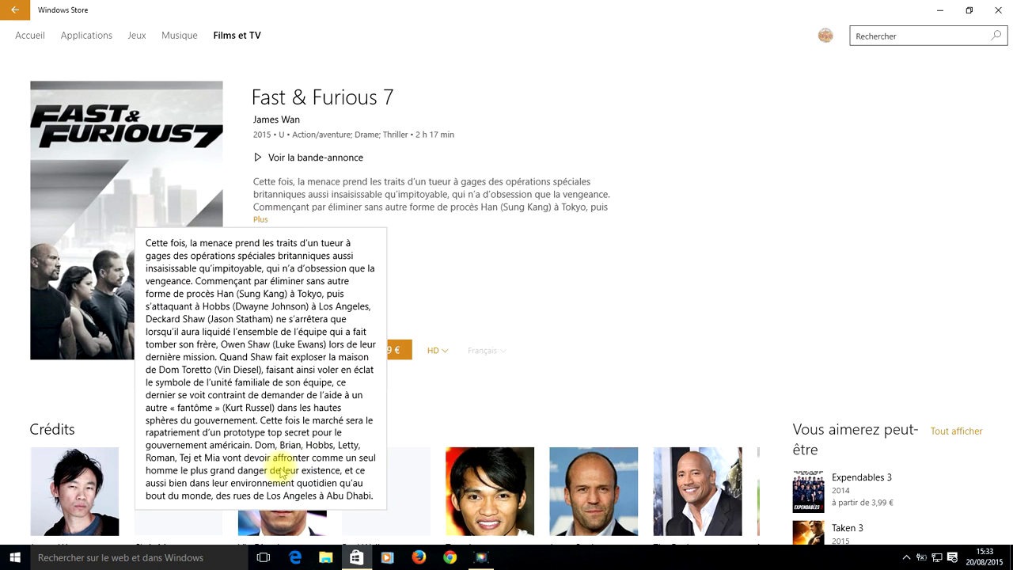
- Close the film synopsis, return to the store's home page and search for "astronomie"
click(536, 251)
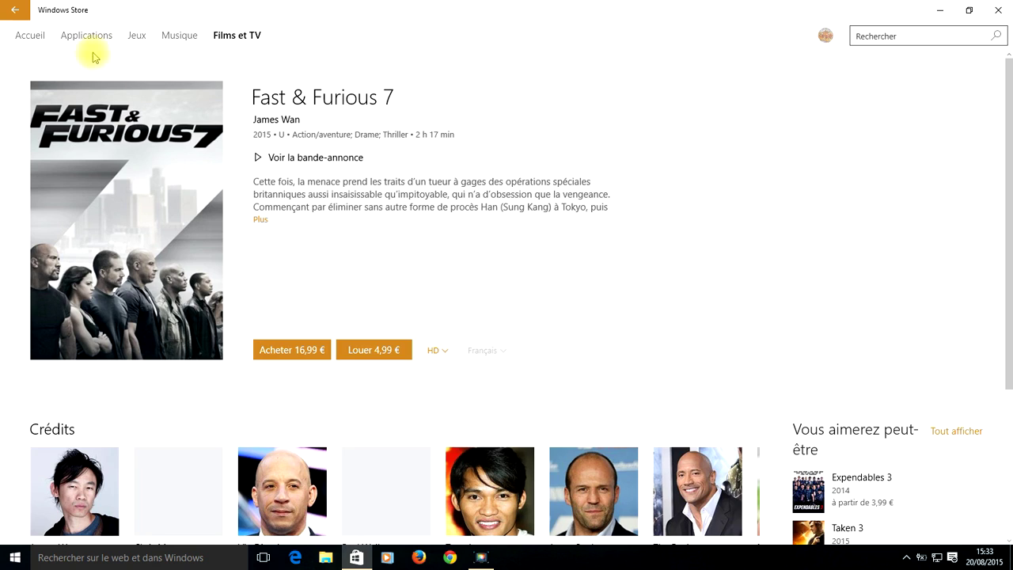
click(30, 36)
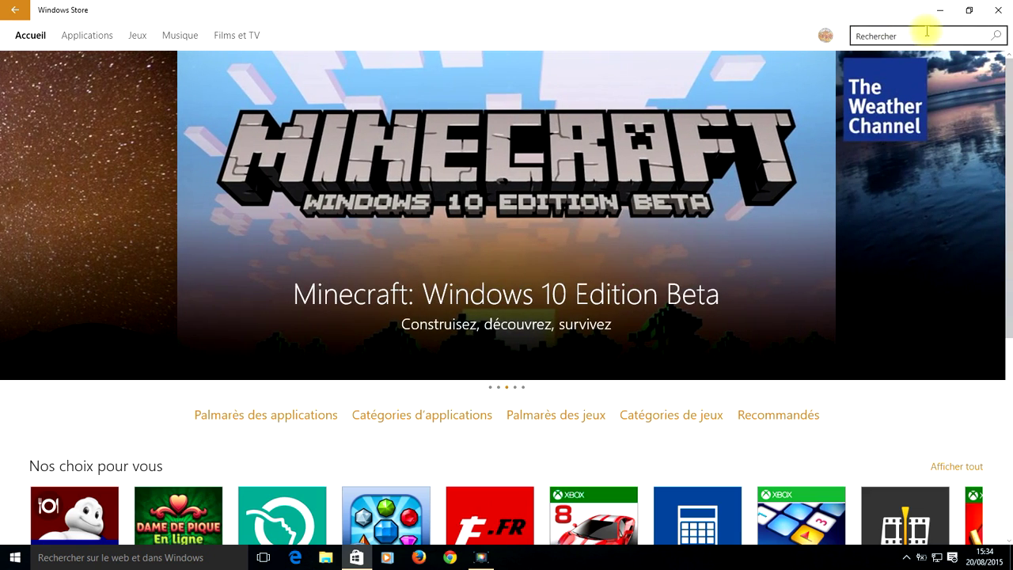
click(906, 34)
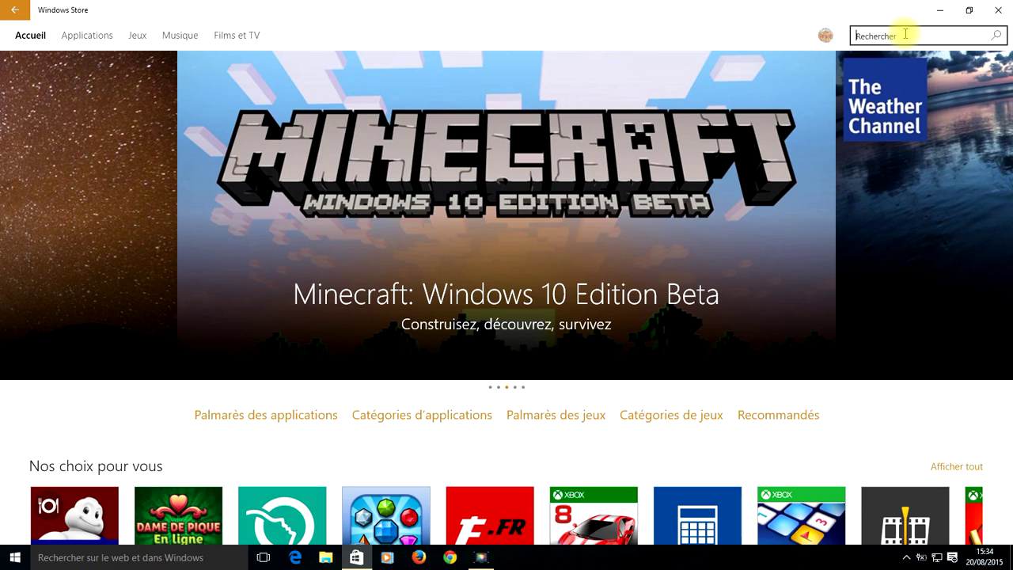
text(astronomie)
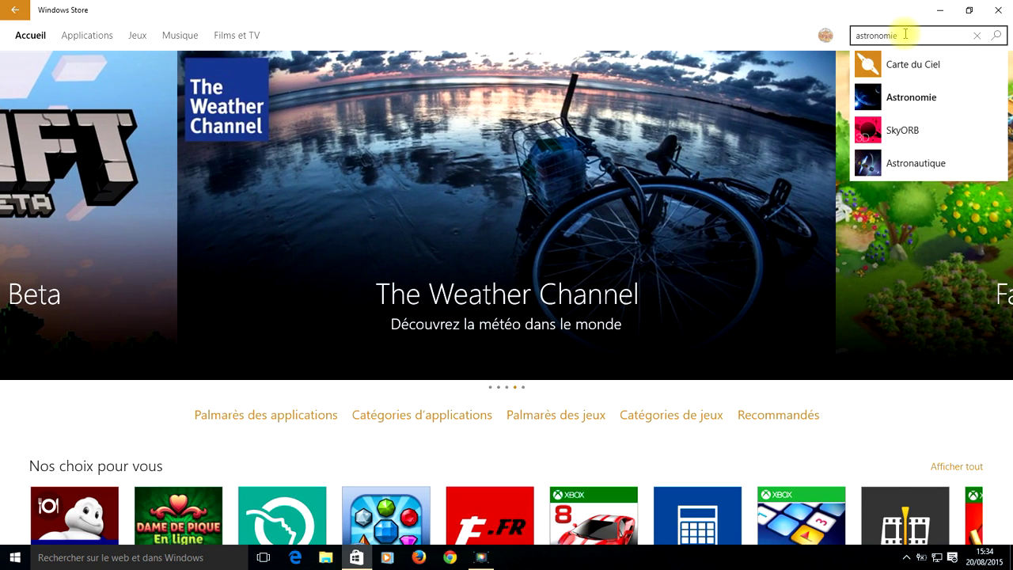
key(Return)
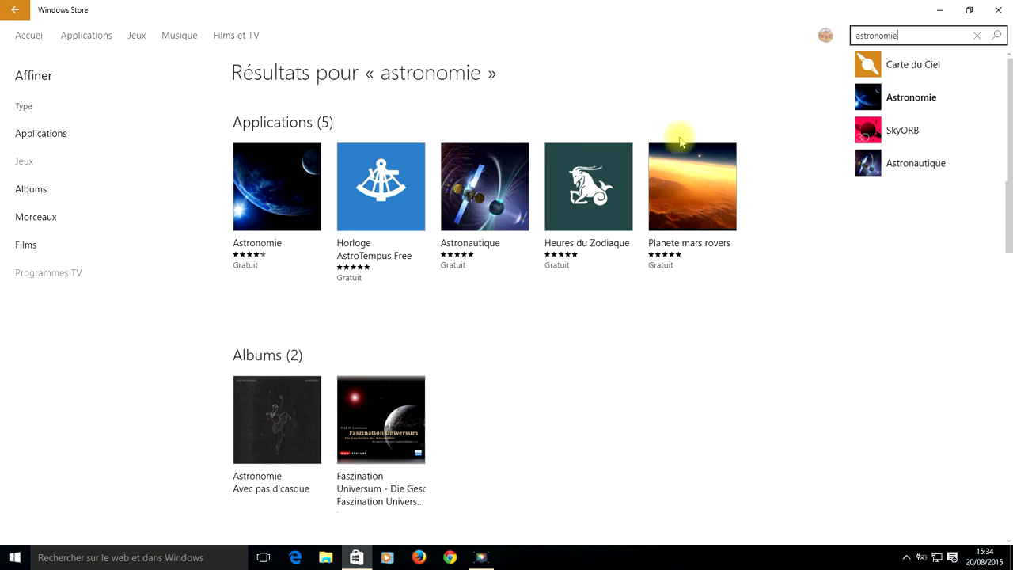
click(796, 188)
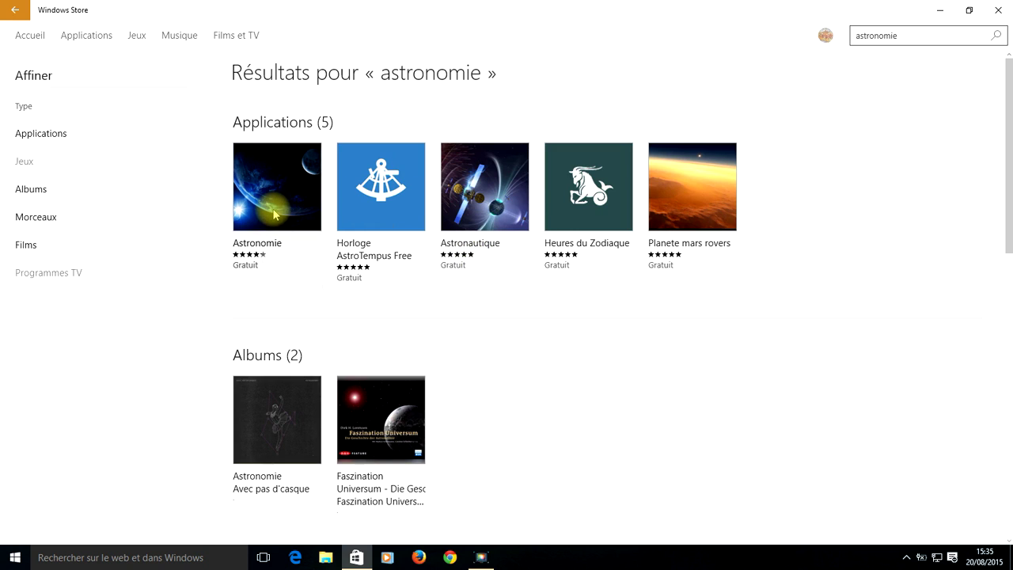
- Open the Astronautique app from the results, expand its description and view its YouTube screenshot enlarged
click(472, 202)
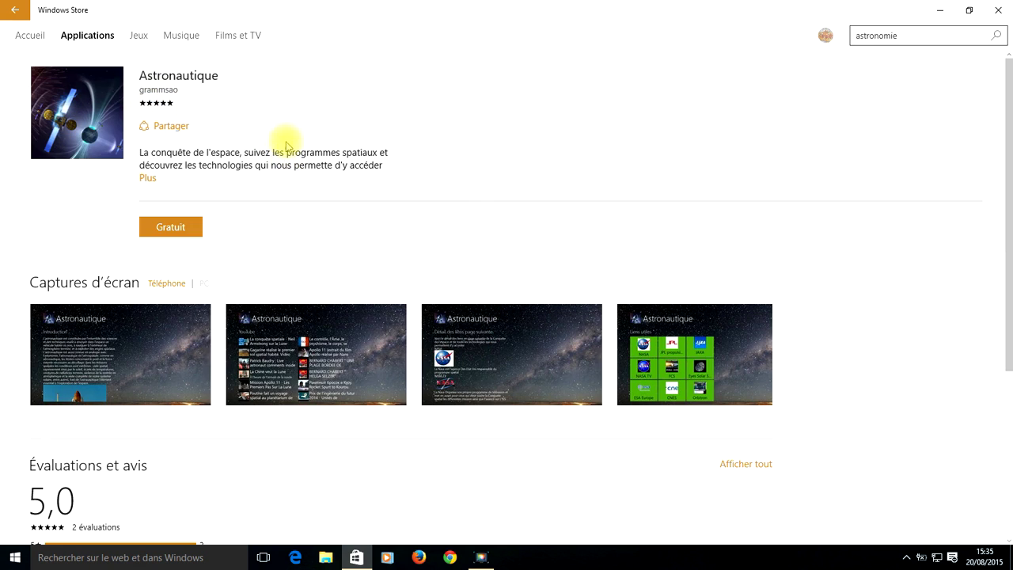
click(148, 178)
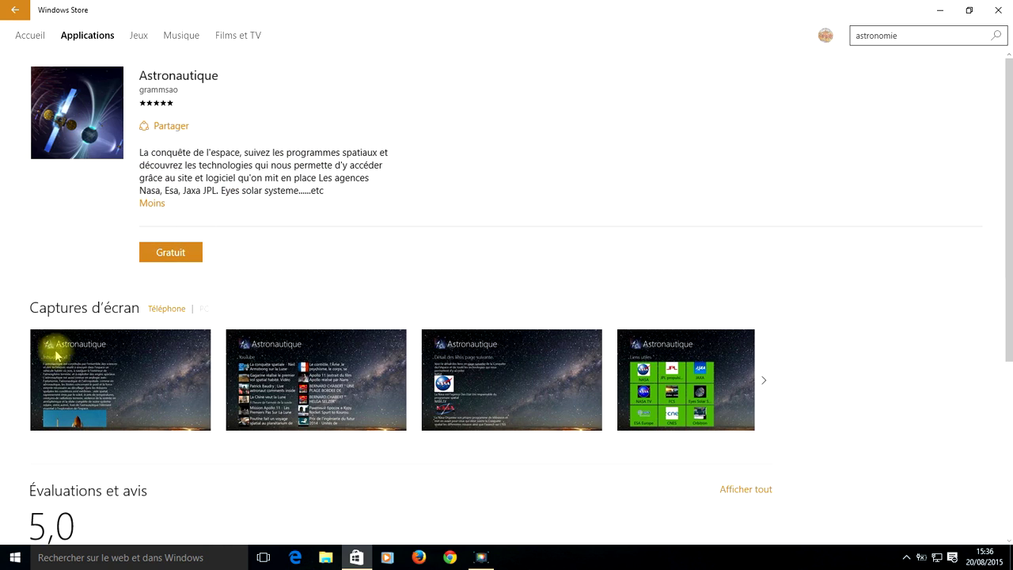
click(343, 369)
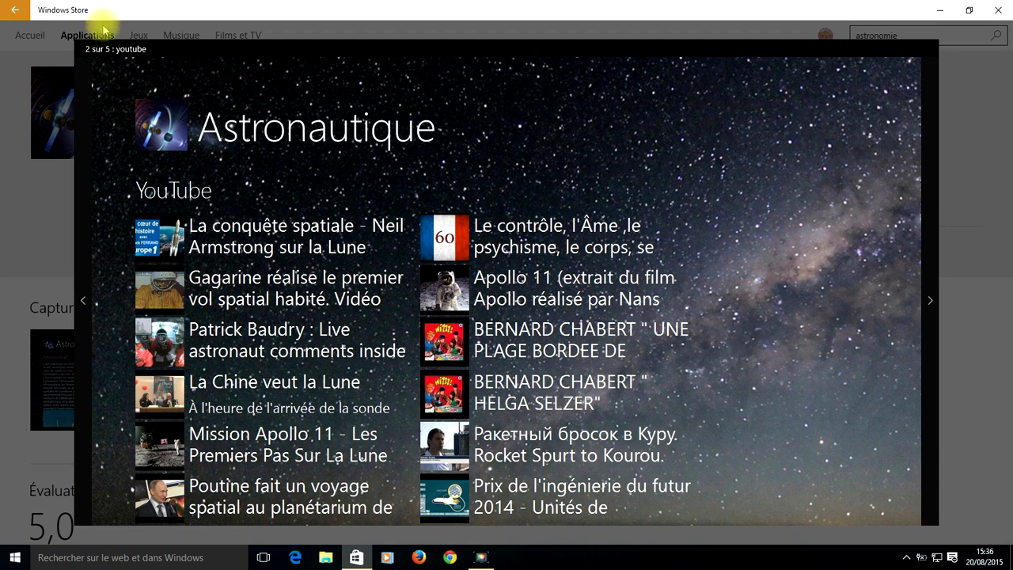
click(19, 13)
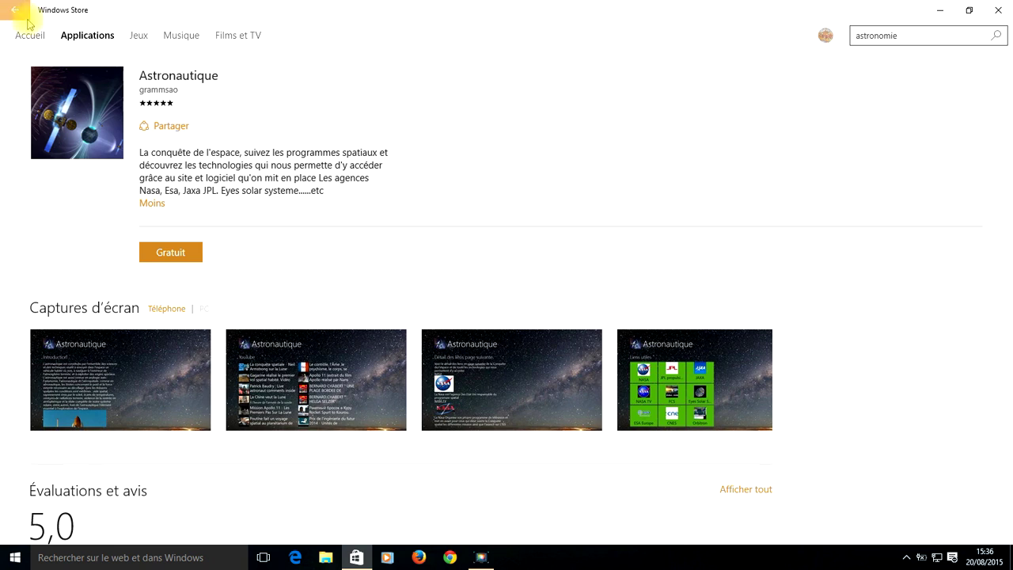
- Examine Astronautique's ratings and additional information, and return to the search results
scroll(428, 309, down, 2)
scroll(427, 308, down, 1)
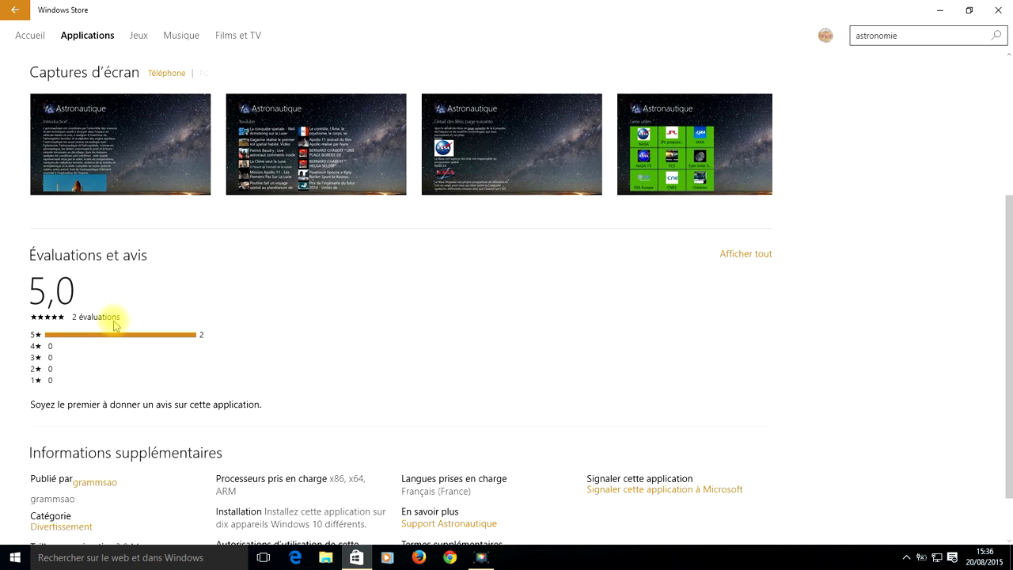
scroll(82, 321, down, 1)
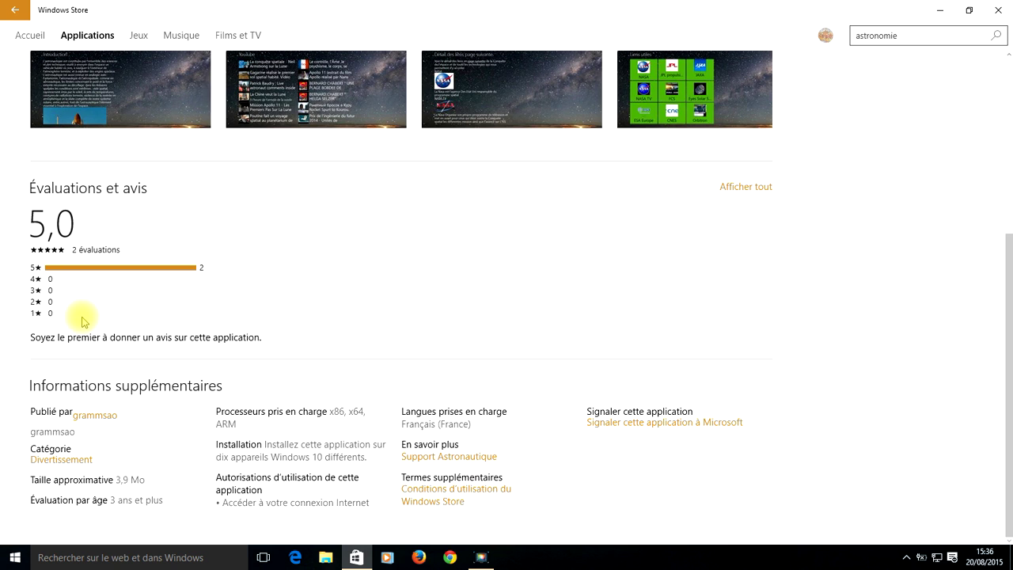
scroll(82, 321, up, 2)
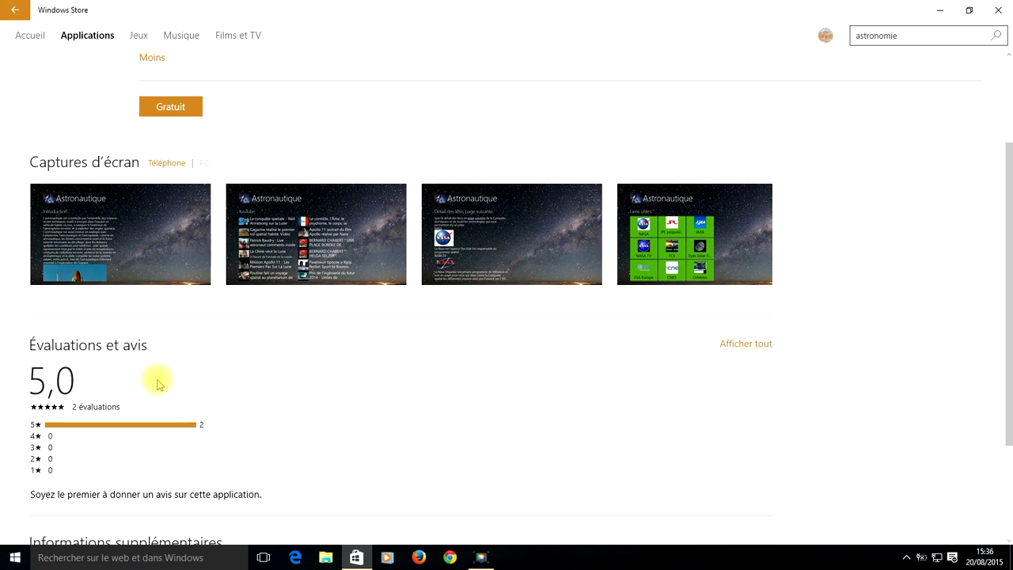
scroll(156, 384, up, 2)
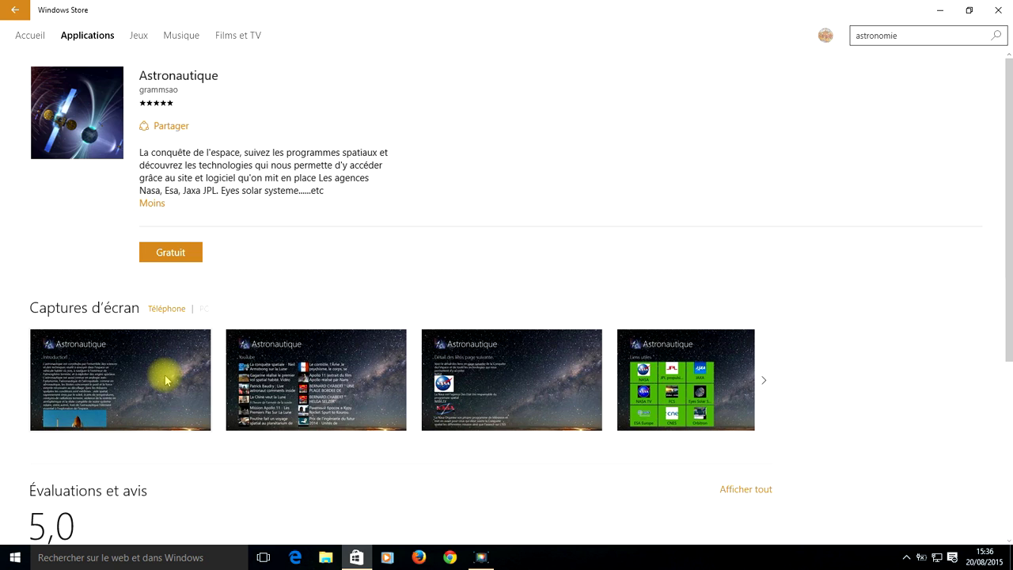
click(18, 10)
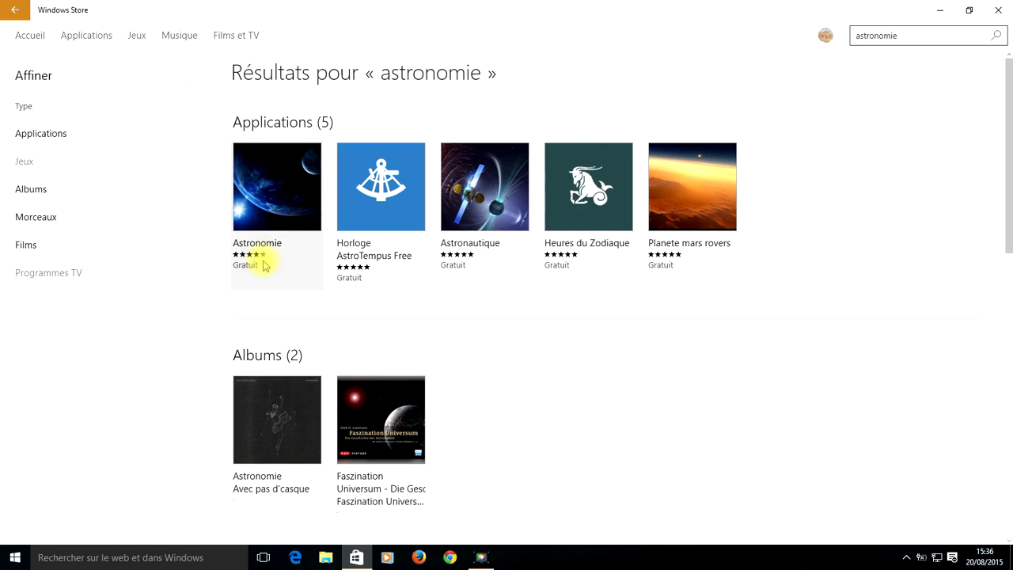
- Open the Astronomie app from the results, check its ratings and reviews, and return to the results
click(267, 212)
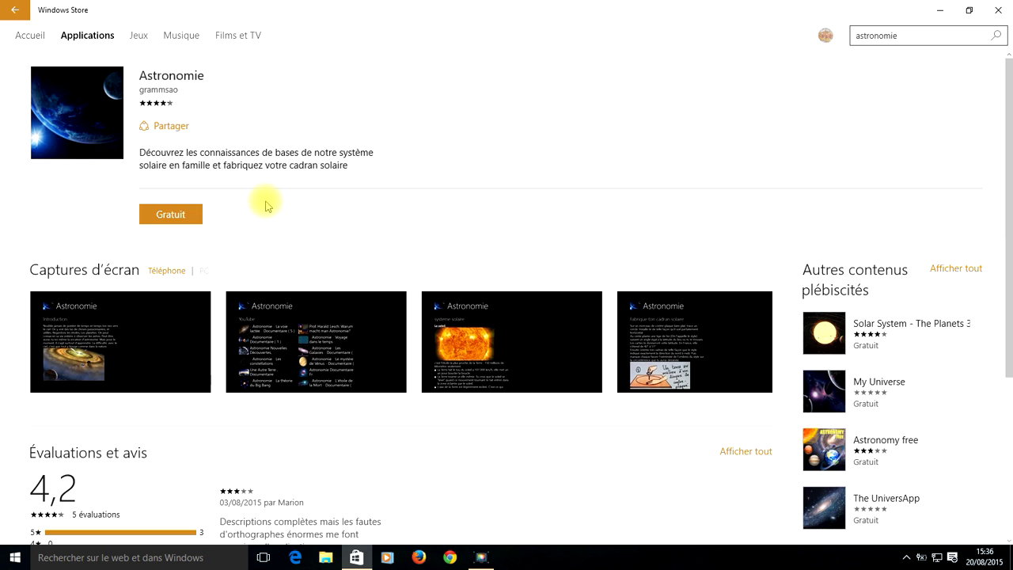
scroll(264, 204, down, 3)
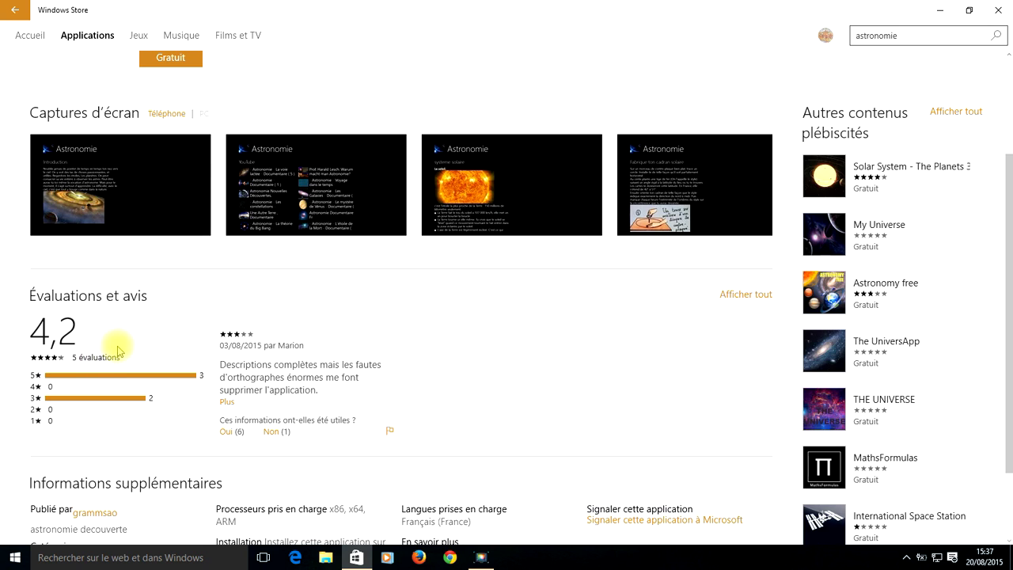
click(14, 10)
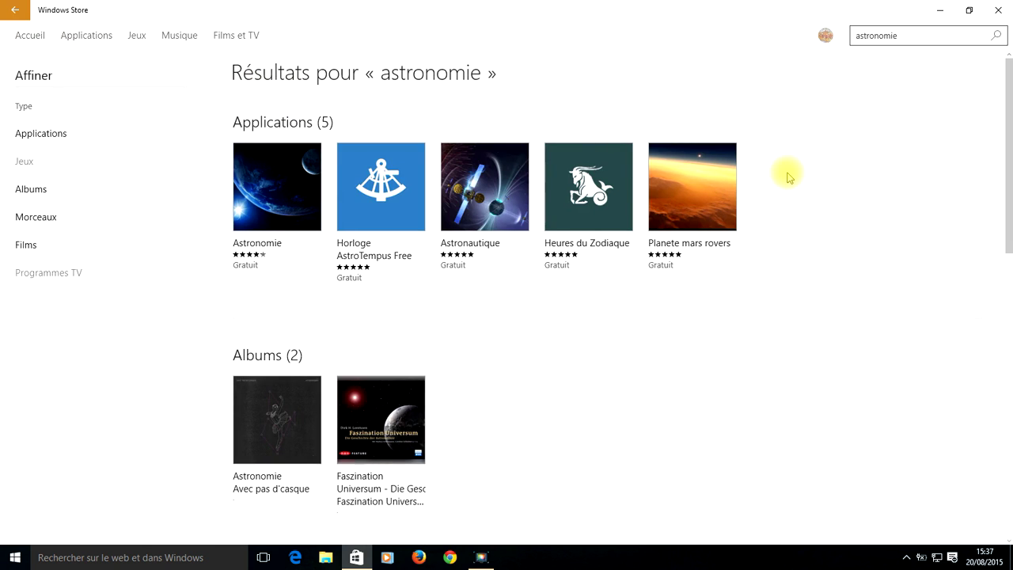
- Search the store for "marmiton"
click(918, 34)
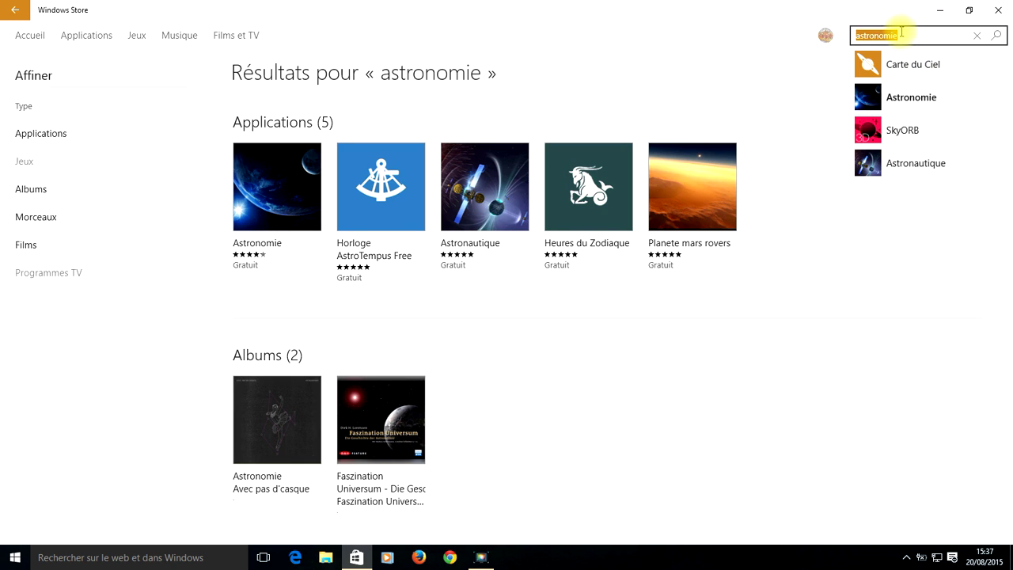
text(marmiton)
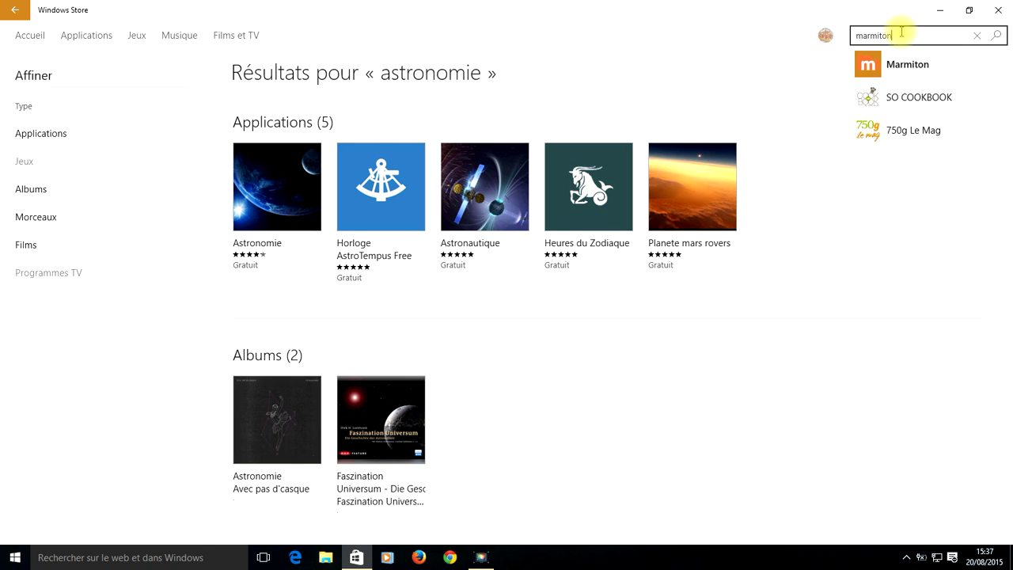
key(Return)
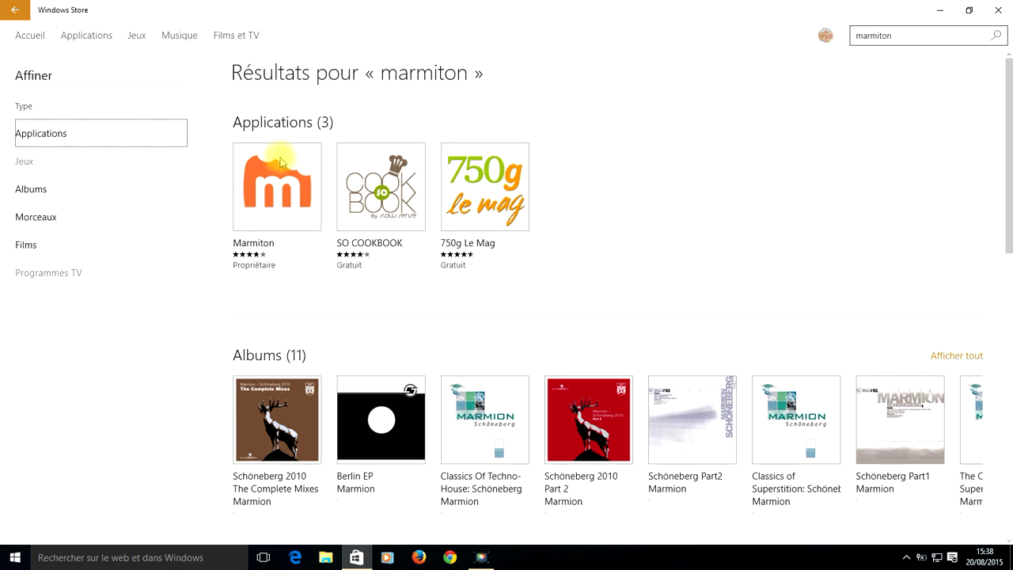
- Open the Marmiton app page and examine its version news, ratings, user reviews and screenshots
click(277, 187)
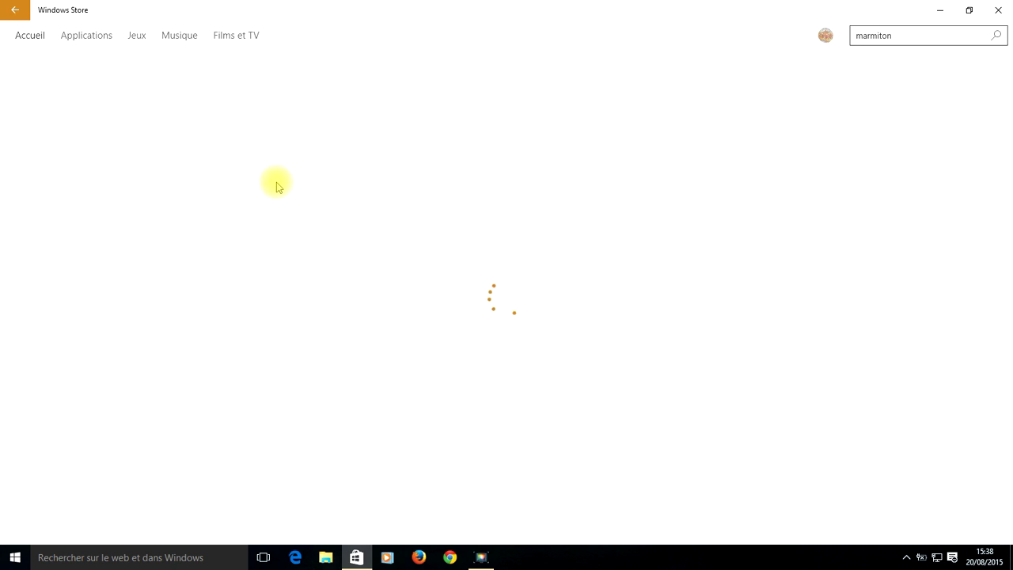
scroll(294, 201, down, 3)
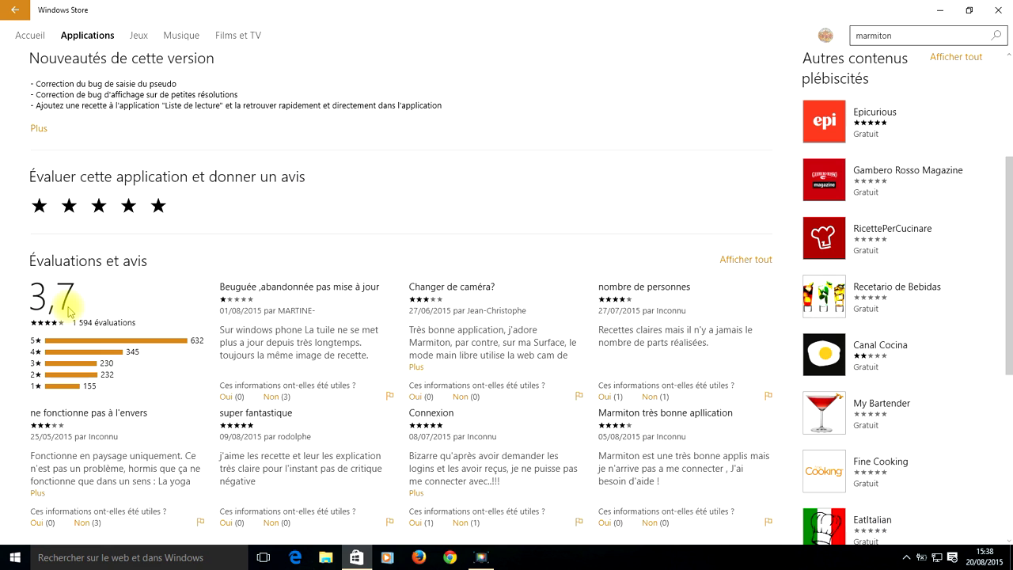
scroll(70, 309, down, 1)
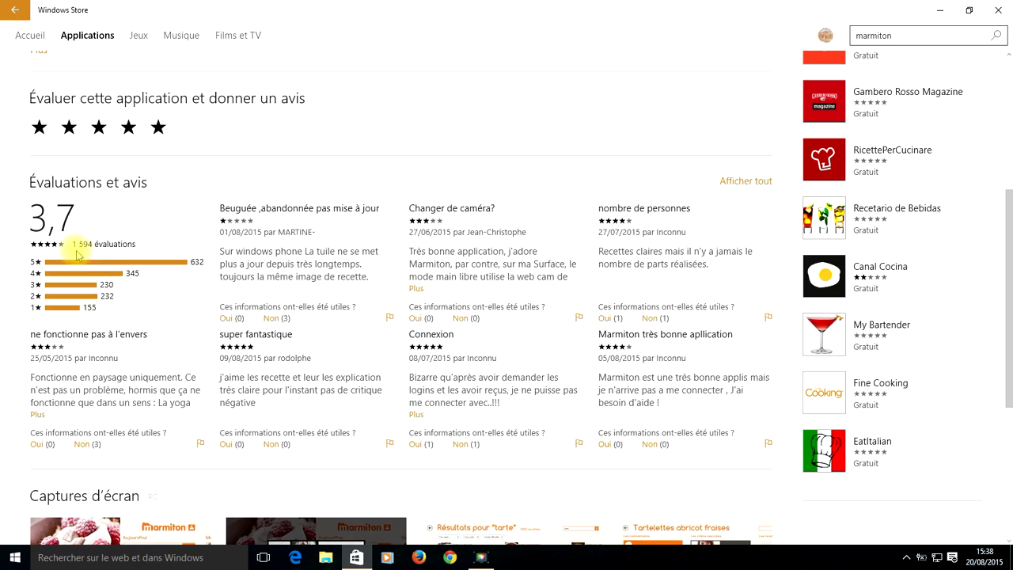
scroll(79, 254, up, 4)
scroll(212, 355, down, 3)
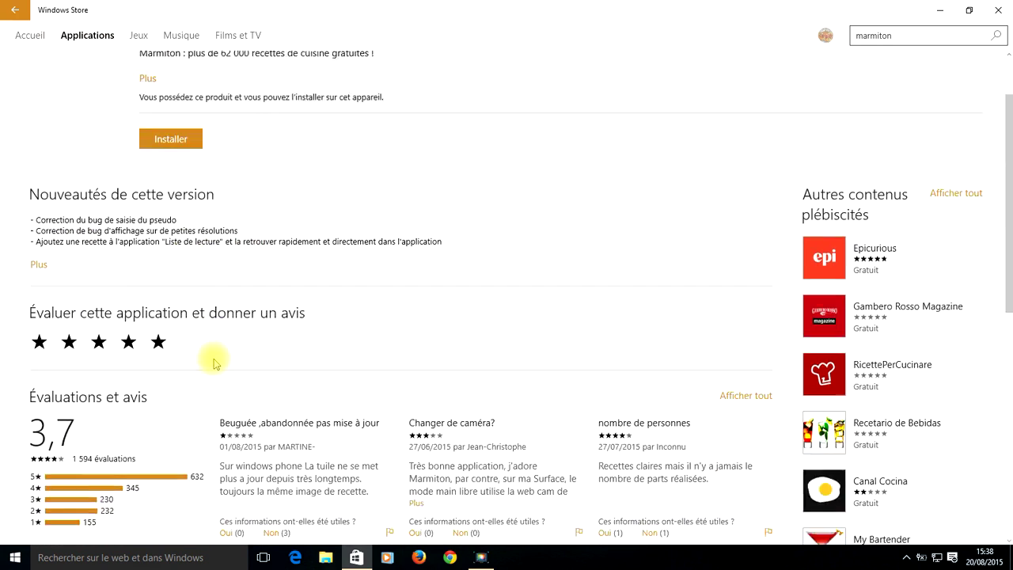
scroll(210, 346, down, 2)
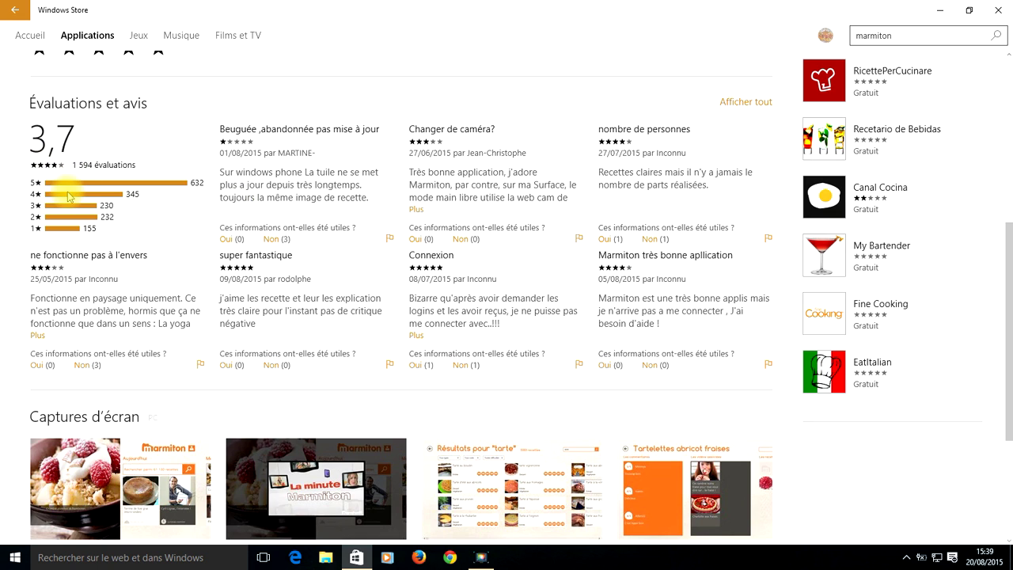
scroll(63, 197, up, 2)
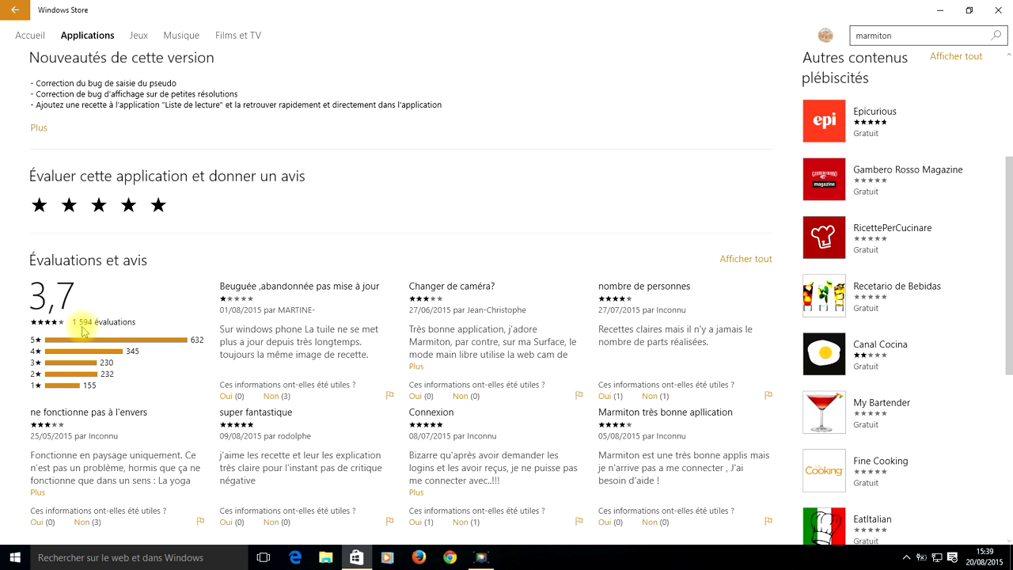
scroll(85, 331, up, 3)
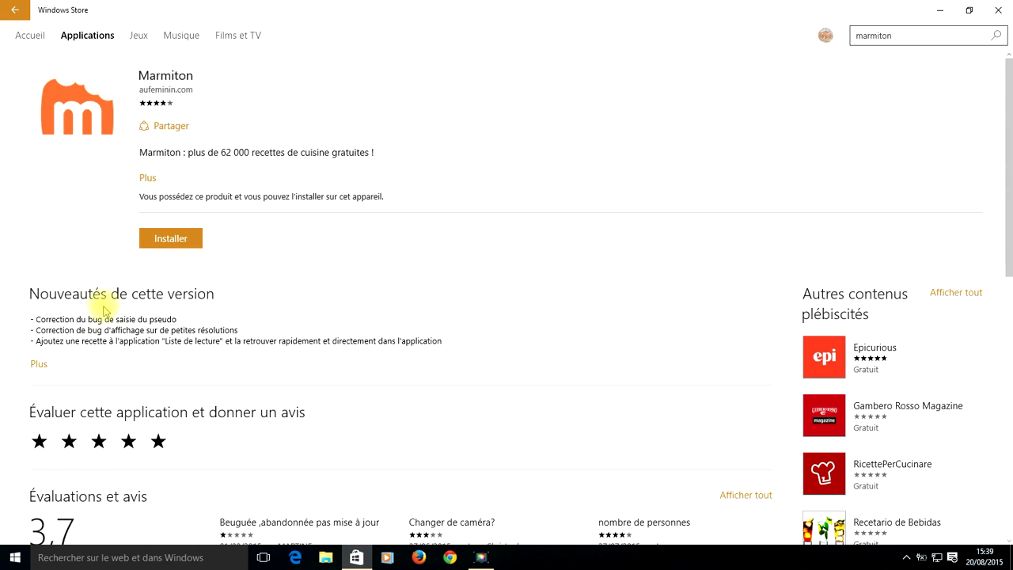
- Install the Marmiton app on this device and close the store once it is installed
click(171, 239)
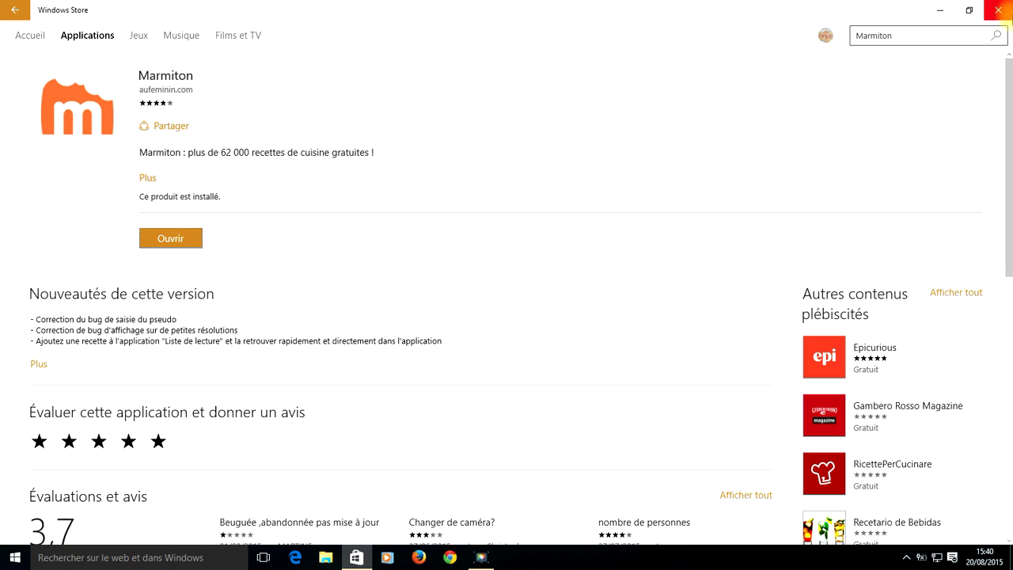
click(998, 11)
- Find Marmiton in the Windows list of all applications, launch it and close its window
click(12, 559)
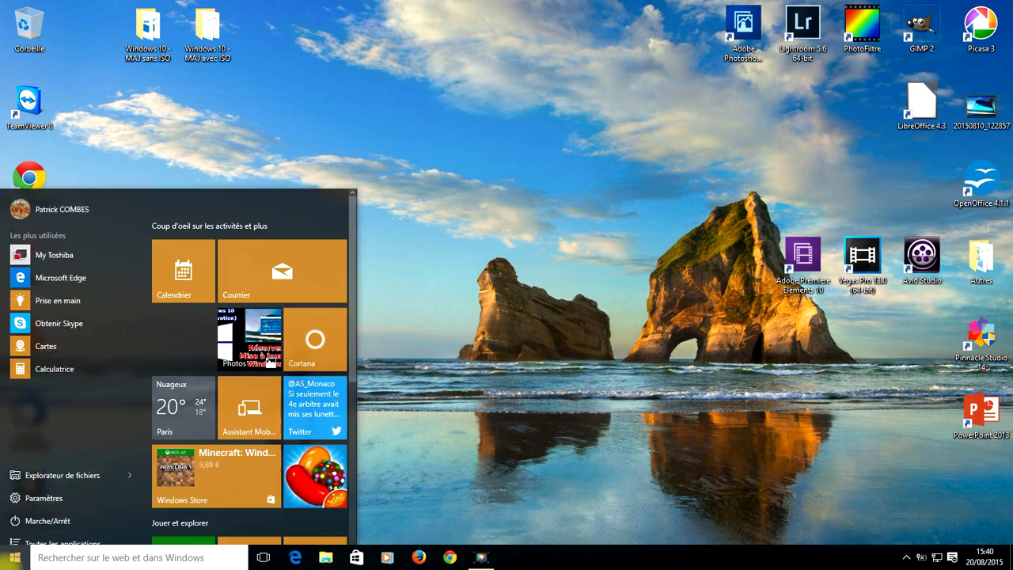
click(49, 531)
scroll(83, 432, down, 12)
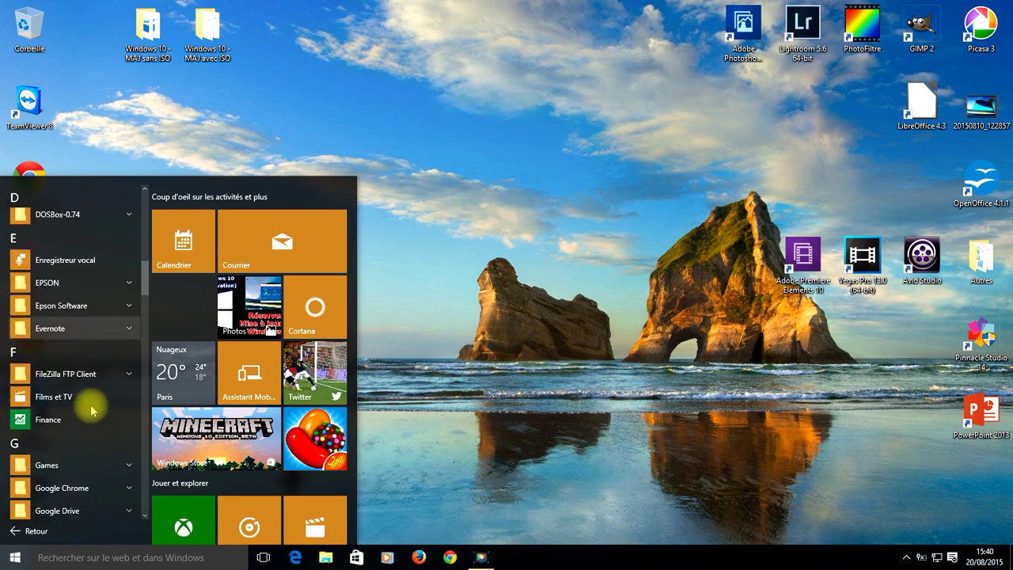
scroll(89, 405, down, 4)
scroll(87, 401, up, 2)
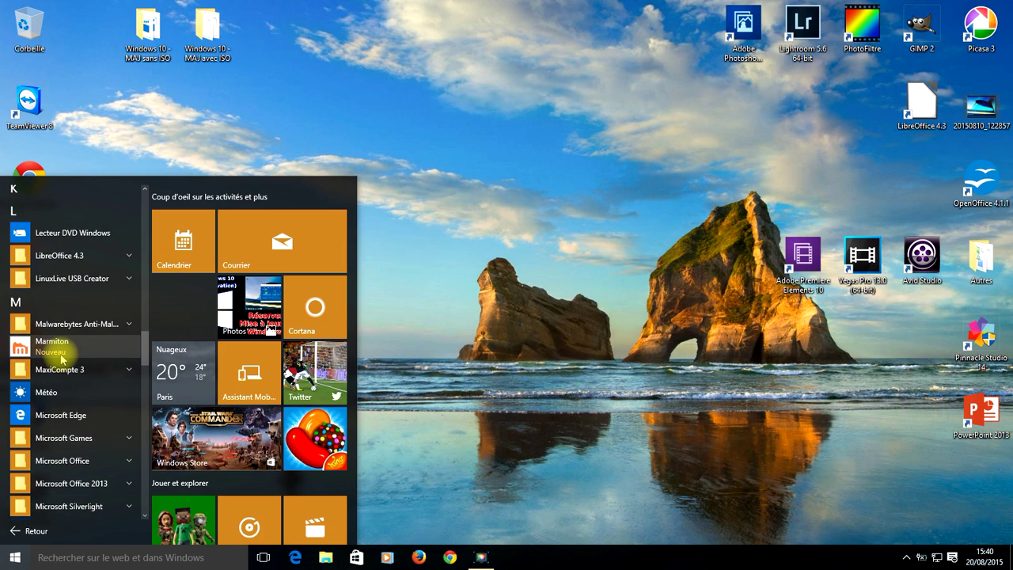
click(69, 350)
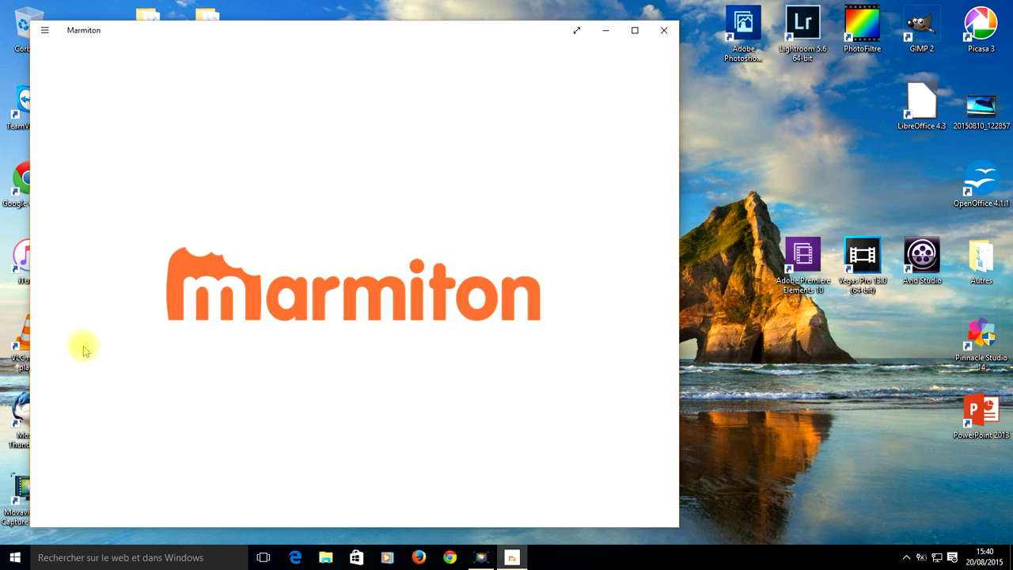
click(663, 35)
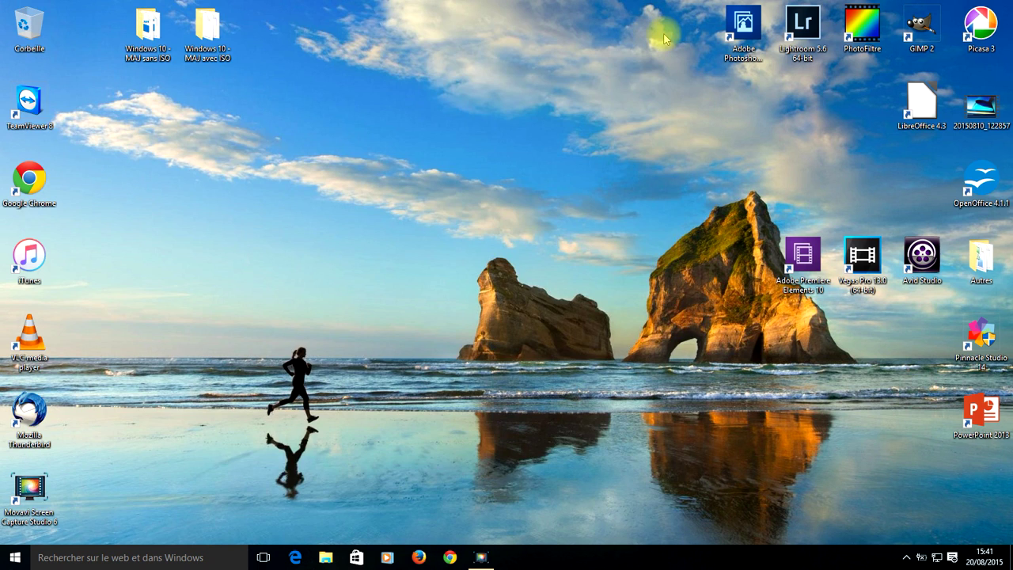